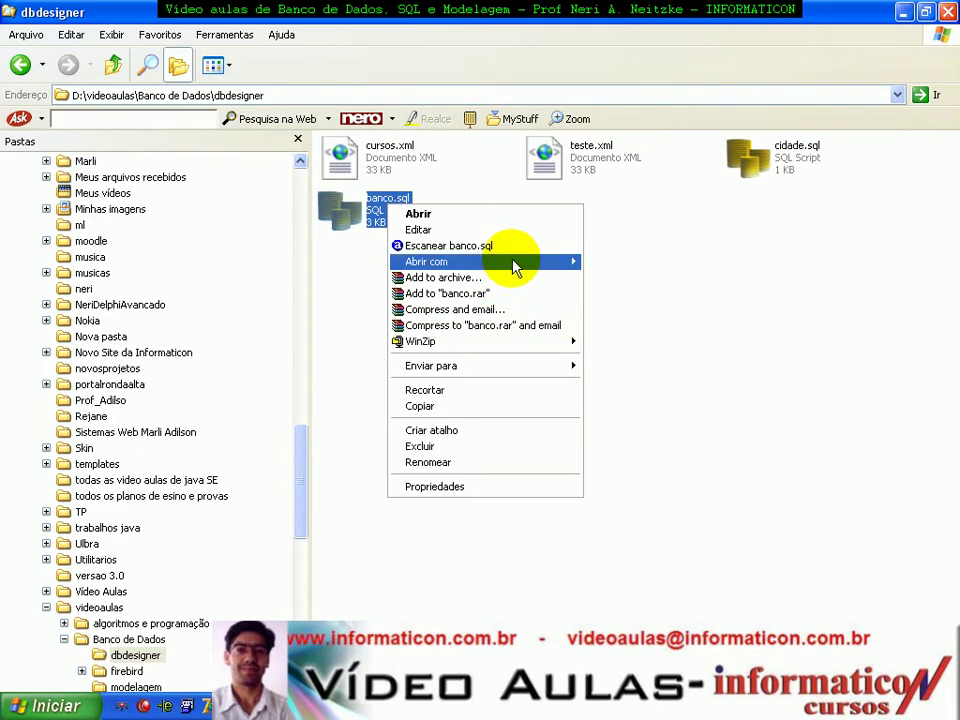
Open the banco.sql script in Notepad and examine its CREATE TABLE statements, including the AUTO_INCREMENT declarations.
left_click(592, 297)
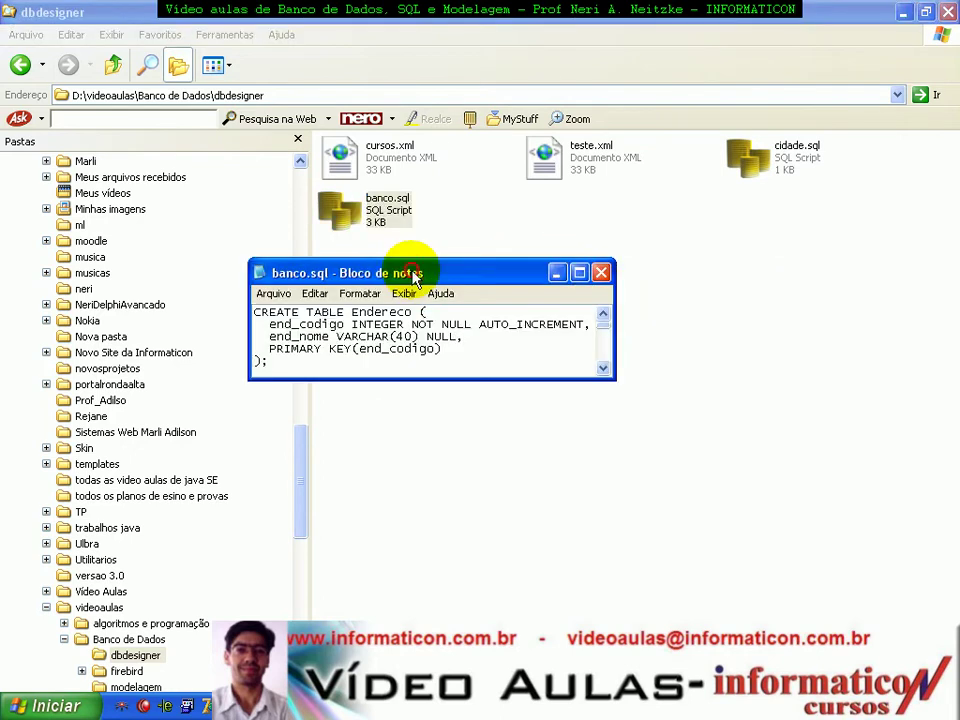
double_click(420, 273)
scroll(545, 291, "down", 8)
scroll(545, 291, "up", 8)
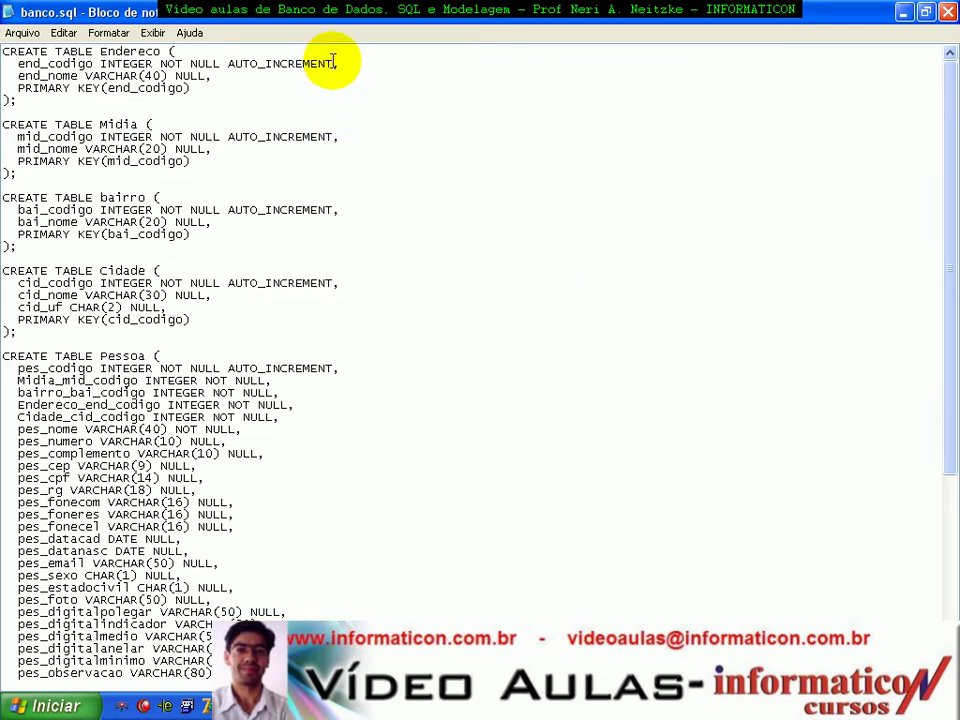
left_click_drag(333, 63, 229, 64)
left_click(536, 208)
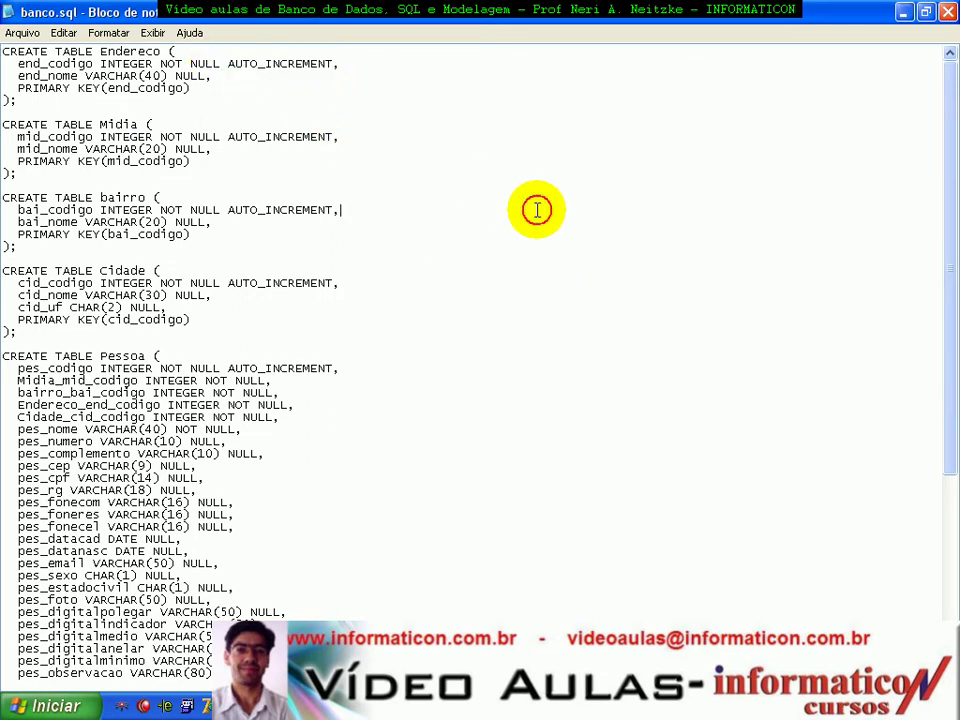
Switch to DBDesigner 4 and open the Cidade table in the Table Editor.
key("alt+Tab")
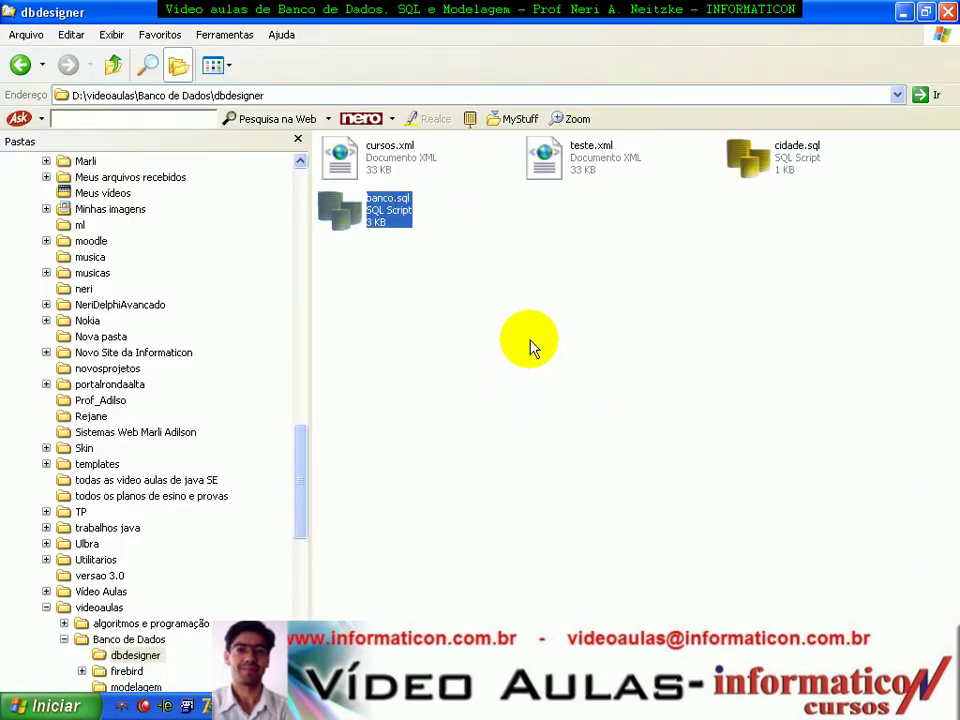
key("alt+Tab")
key("alt+Tab")
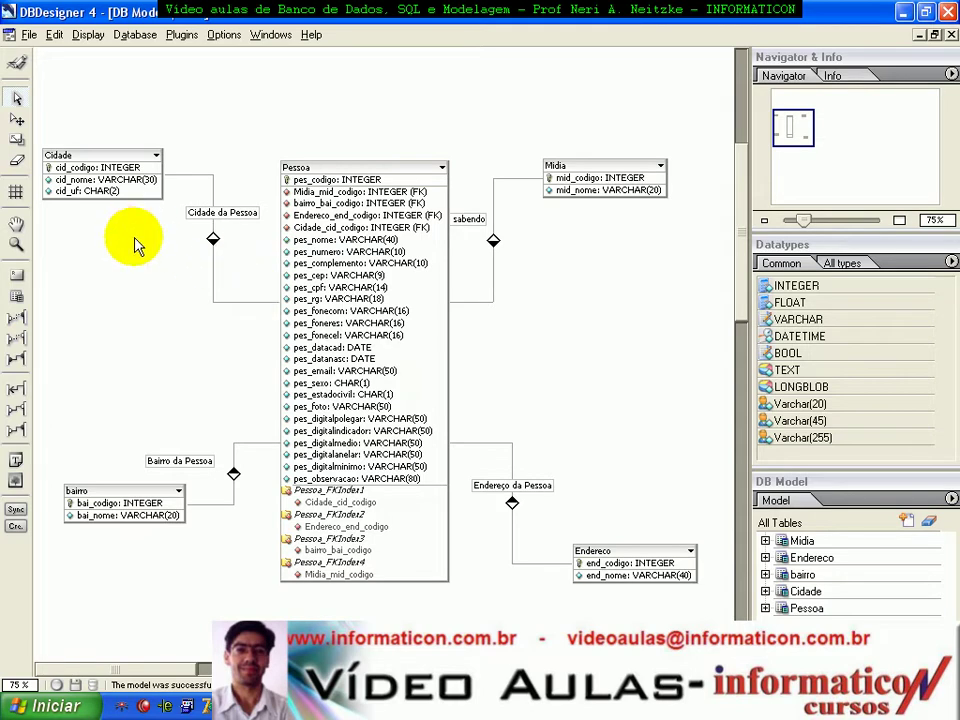
double_click(80, 182)
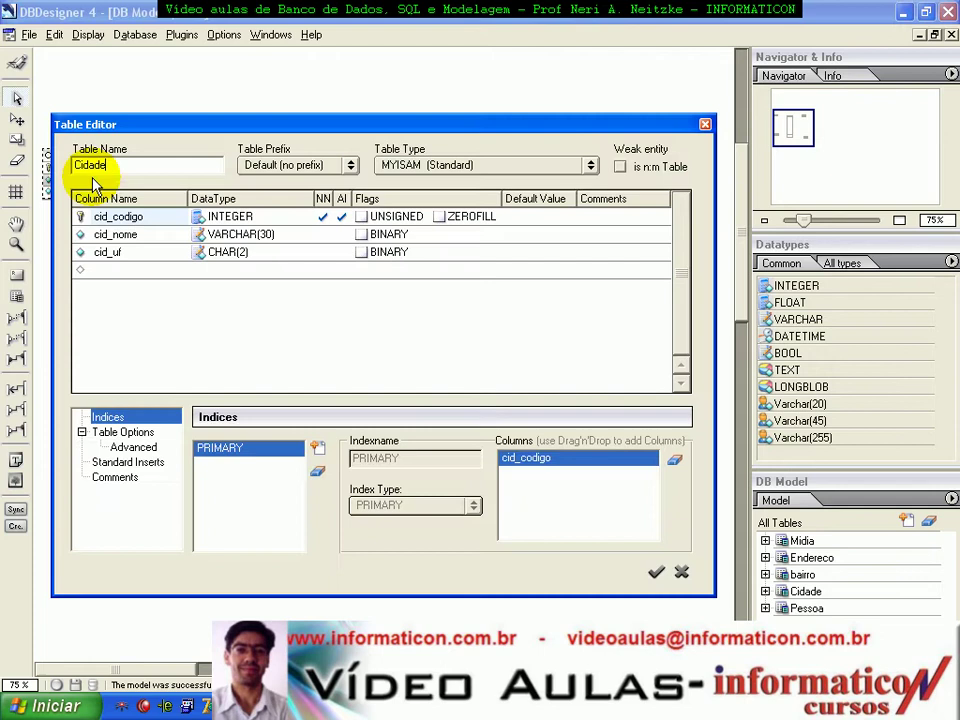
Try adding the cid_nome column to the Cidade table's PRIMARY index, and remove it from that index again.
left_click(126, 239)
right_click(124, 240)
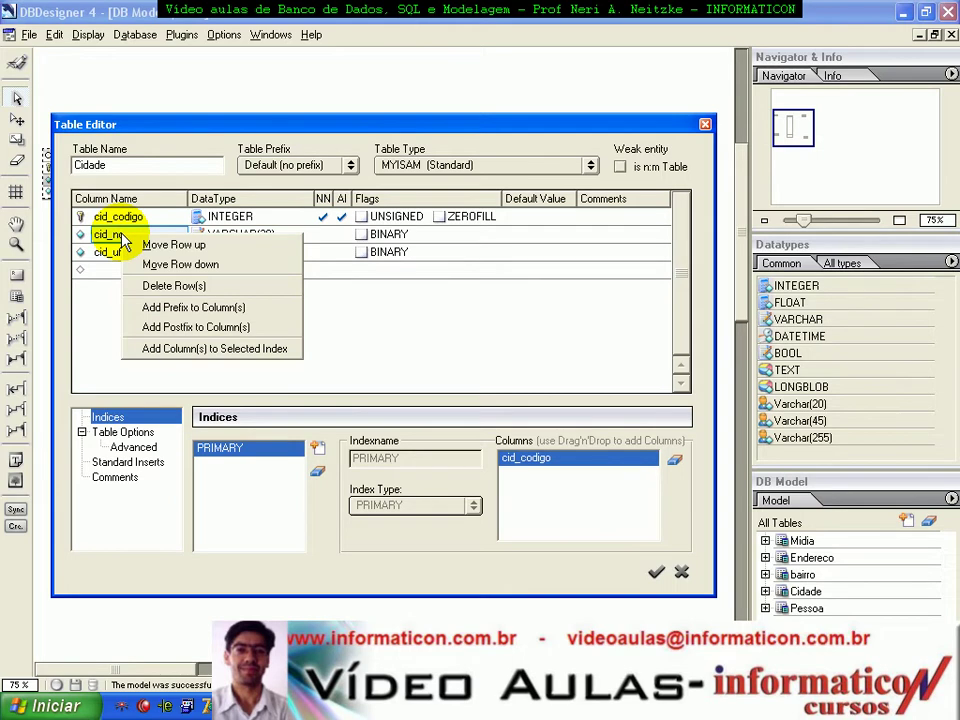
left_click(110, 268)
left_click(116, 237)
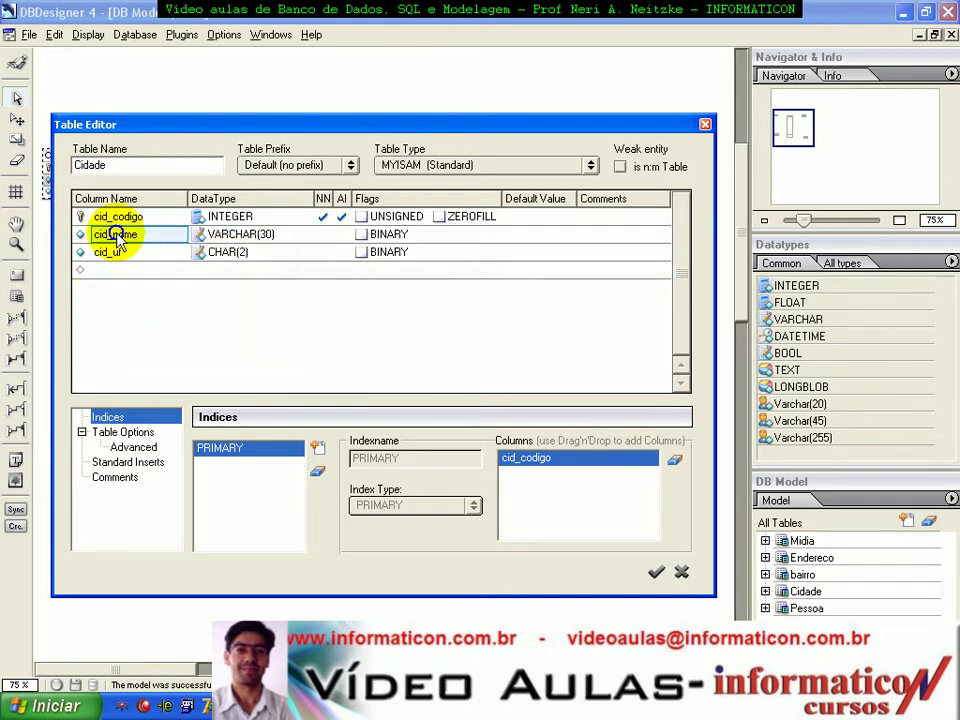
right_click(118, 238)
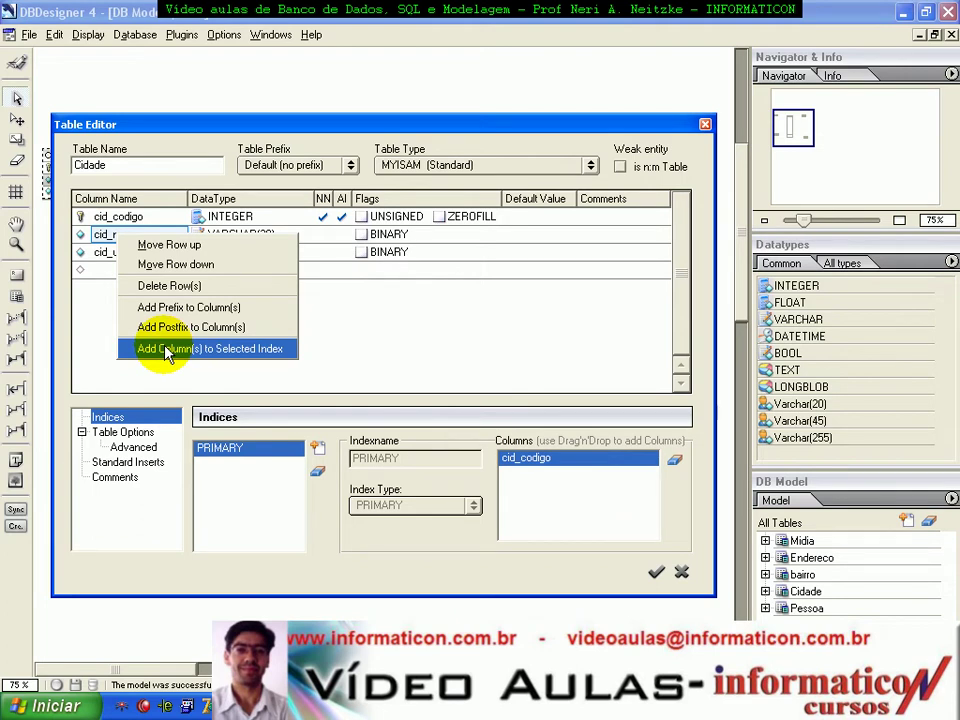
left_click(396, 339)
left_click(125, 236)
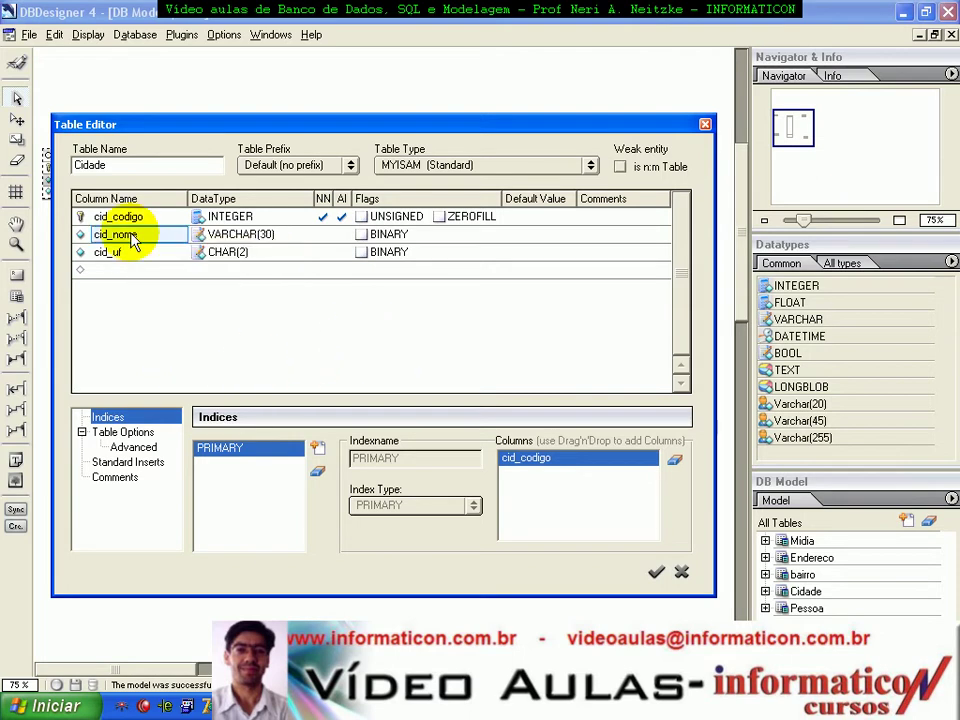
right_click(130, 237)
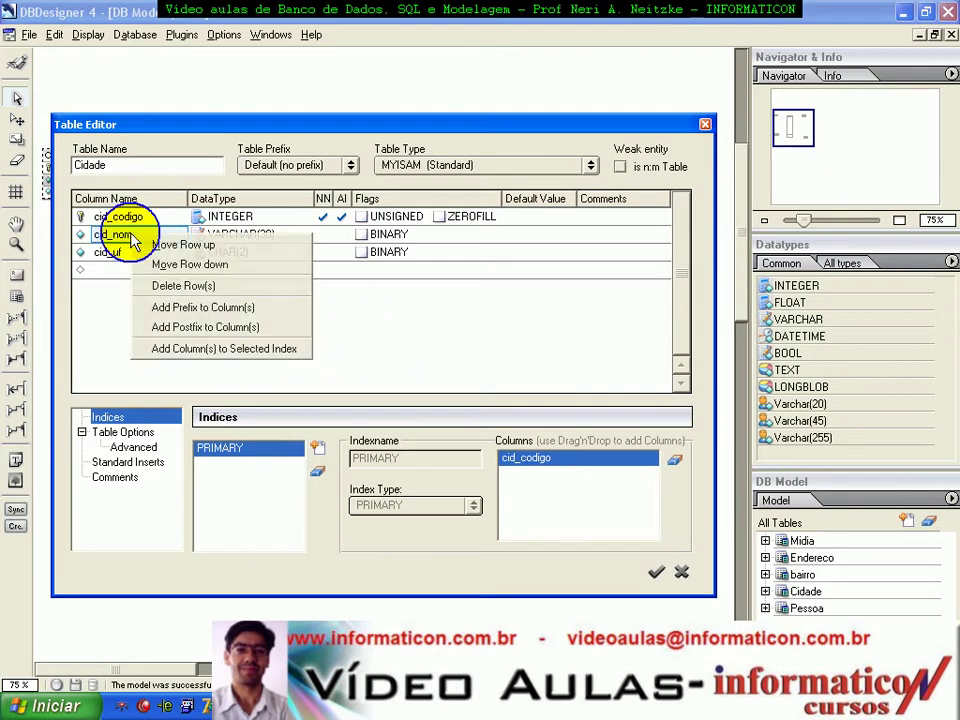
left_click(213, 349)
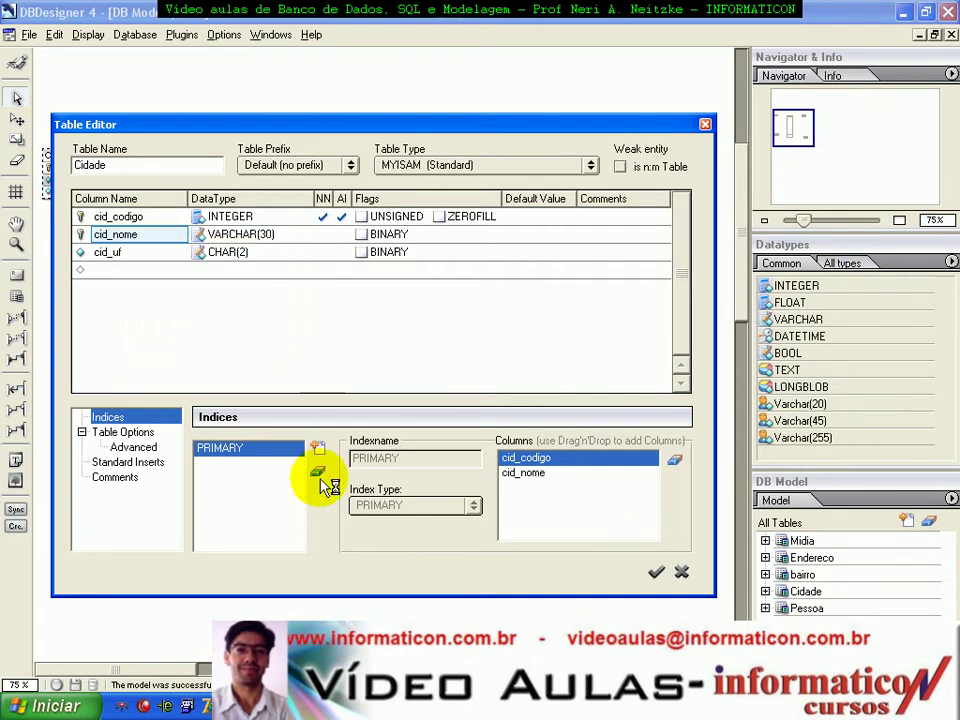
left_click(523, 473)
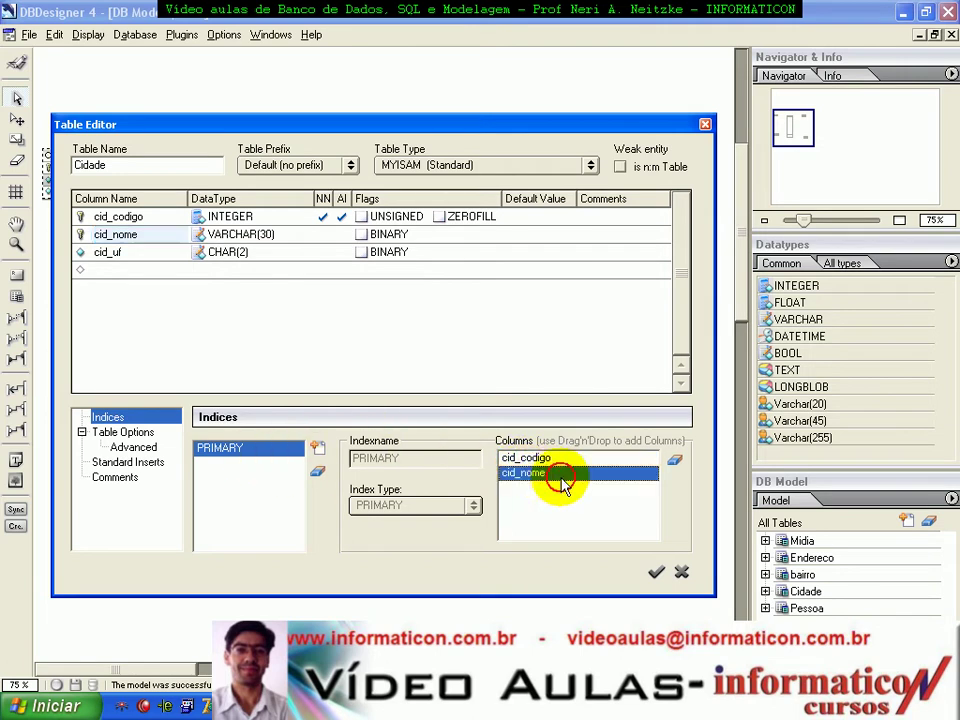
left_click(675, 459)
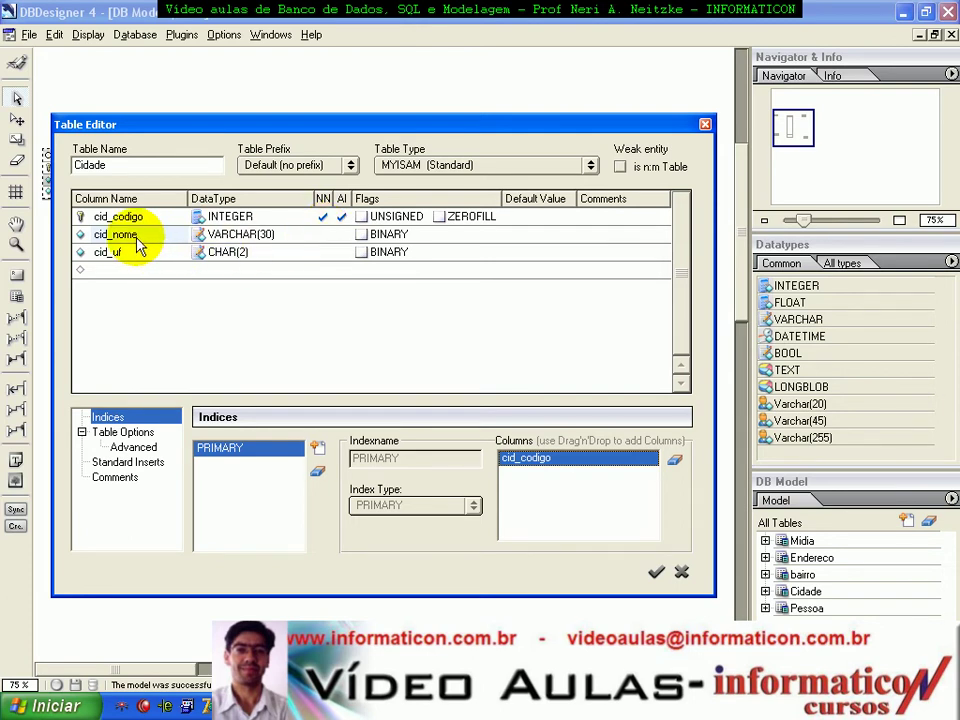
left_click(123, 432)
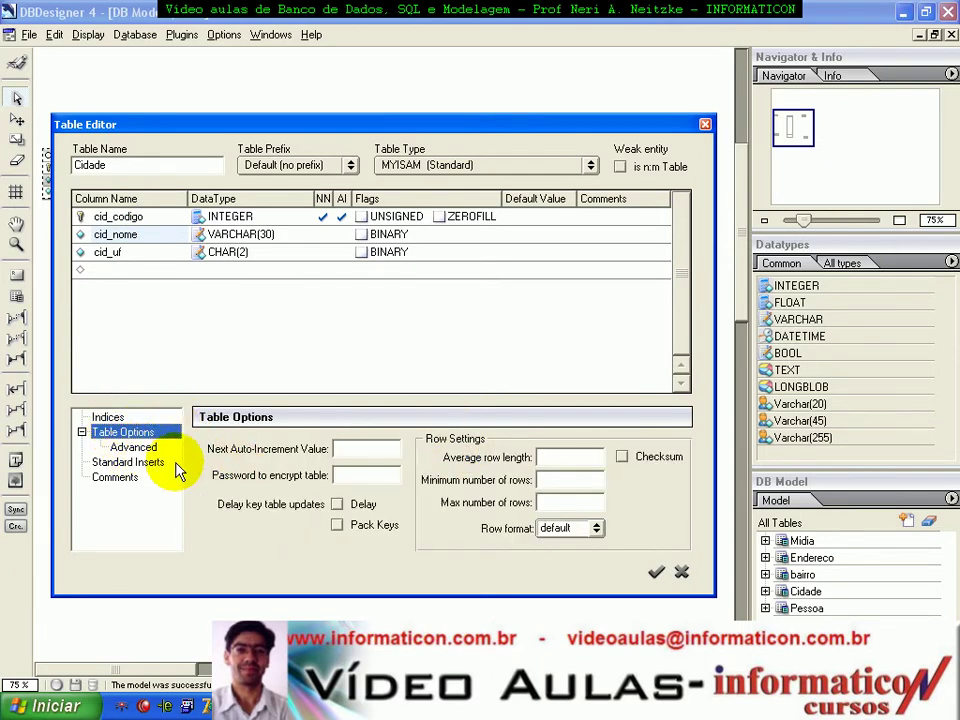
left_click(143, 449)
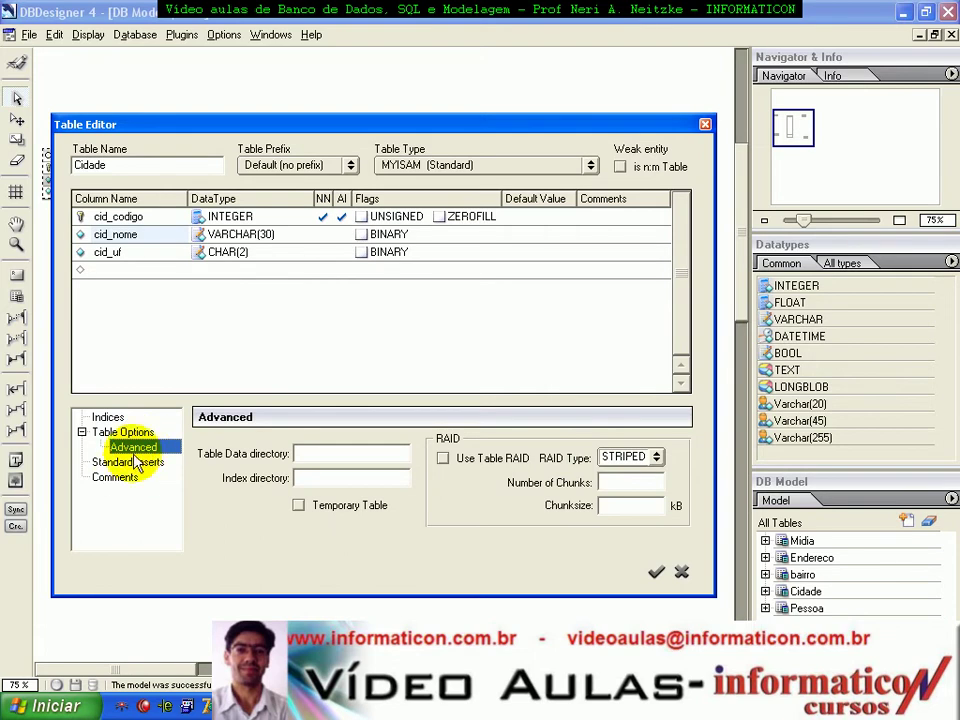
left_click(130, 462)
Create a new index named Cidade_indexNome in the Cidade table.
left_click(108, 417)
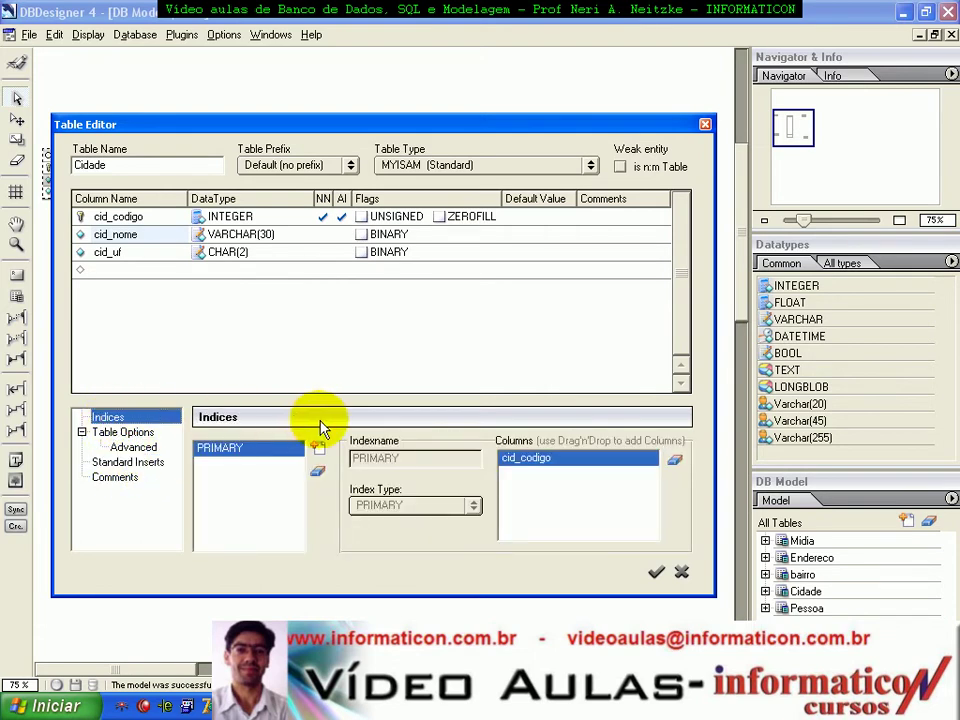
left_click(318, 447)
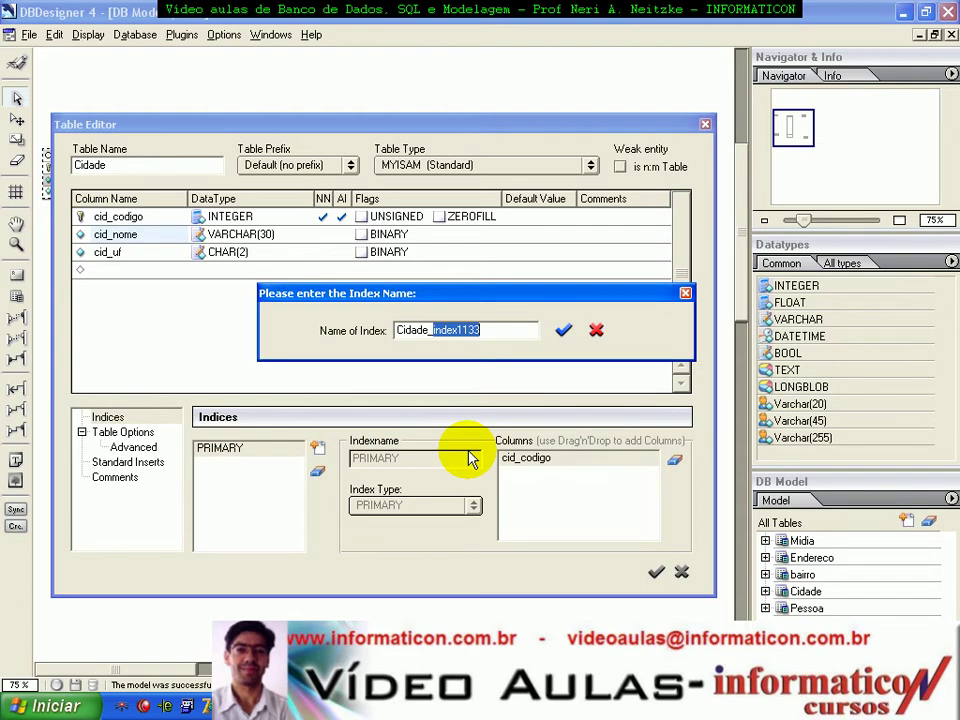
key("End")
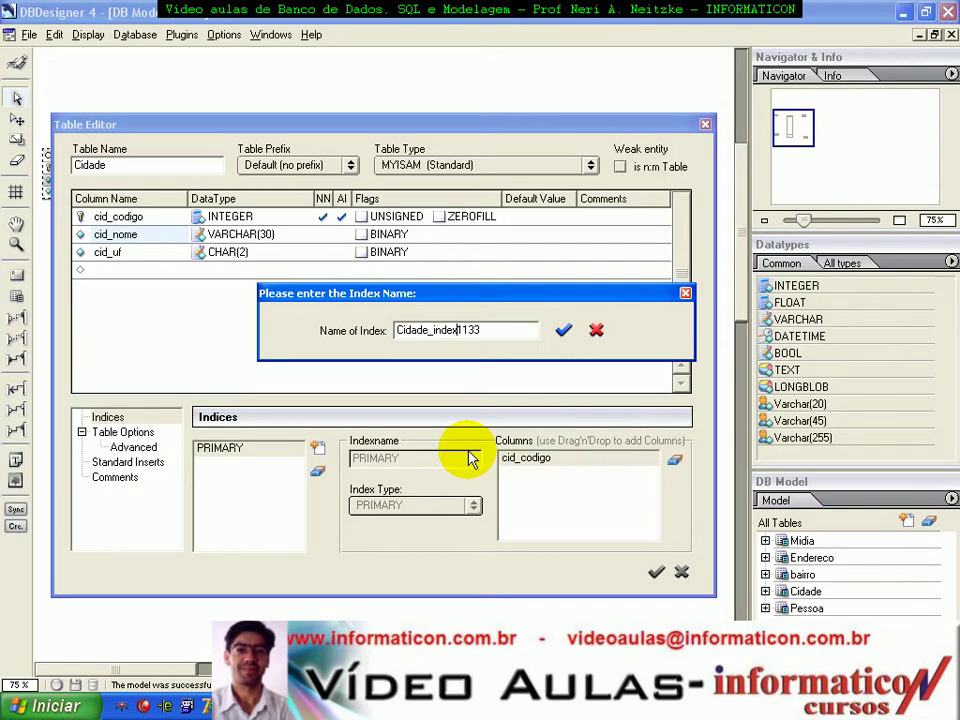
type("Nome")
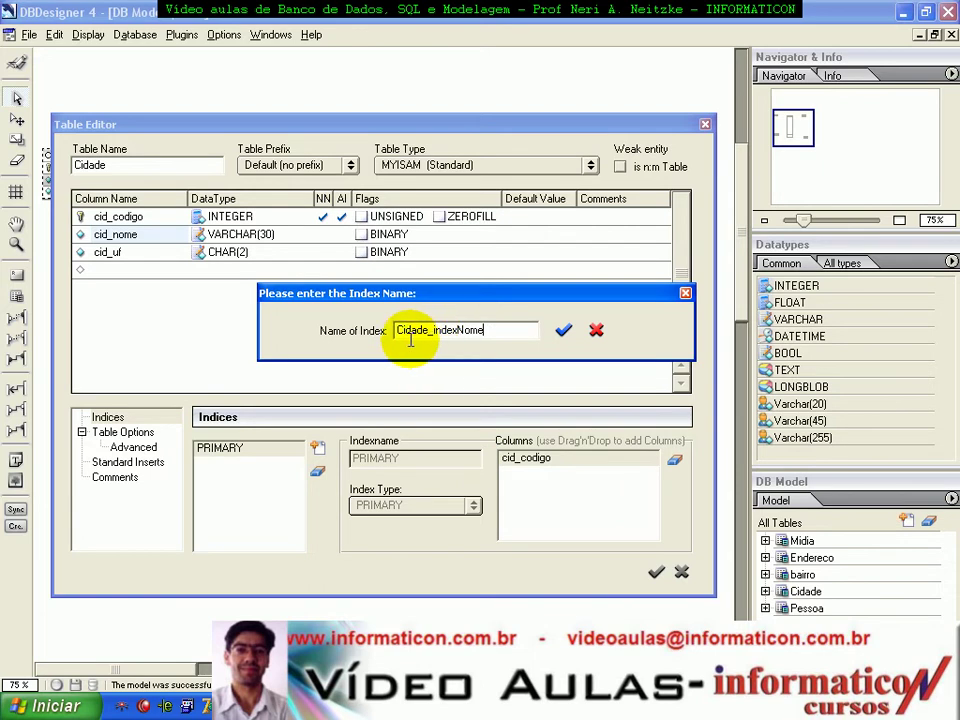
left_click(572, 337)
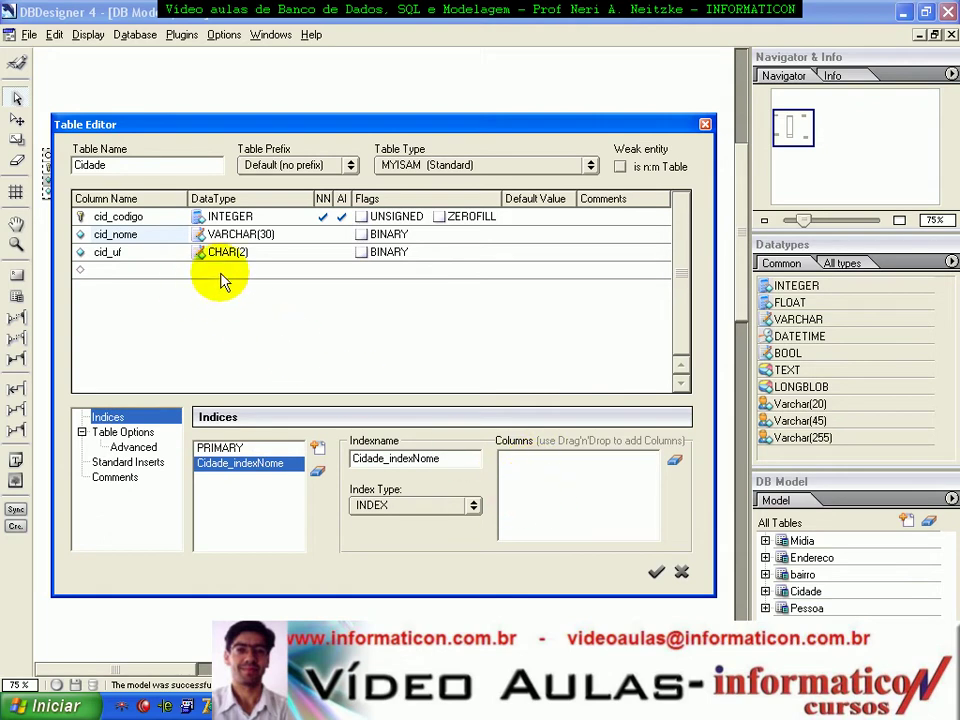
Add the cid_nome column to the Cidade_indexNome index and apply the table changes.
right_click(118, 240)
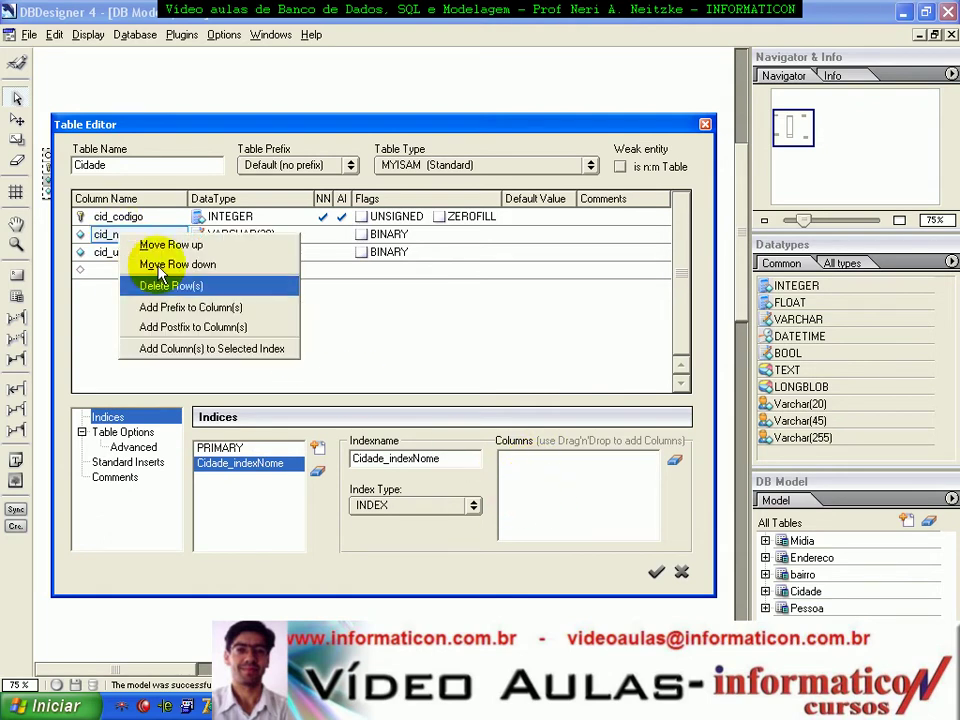
left_click(168, 350)
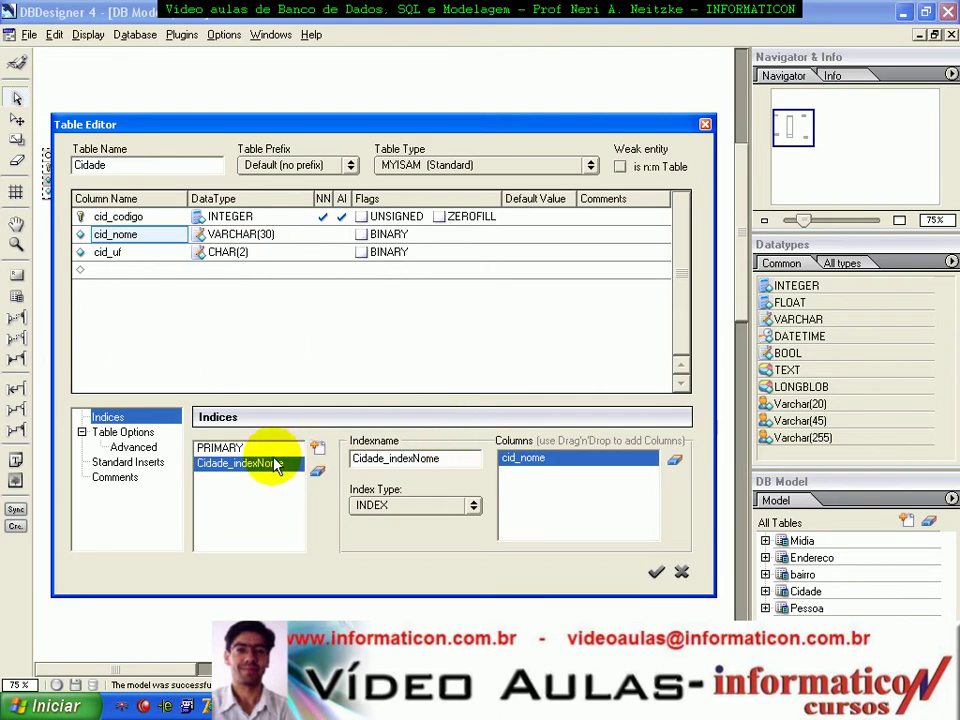
left_click(229, 451)
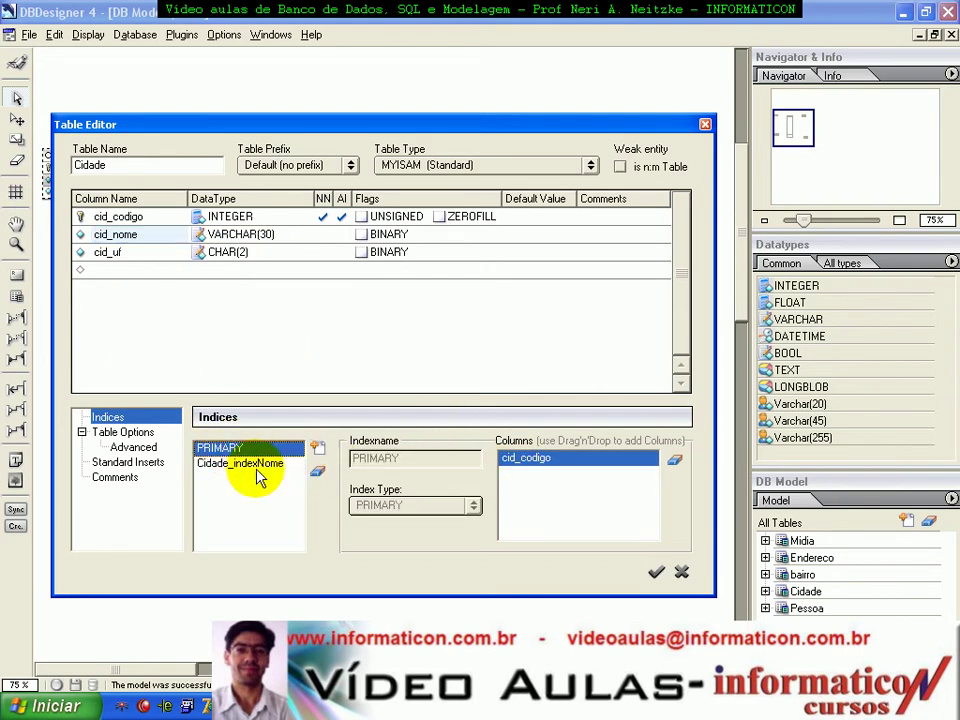
left_click(226, 470)
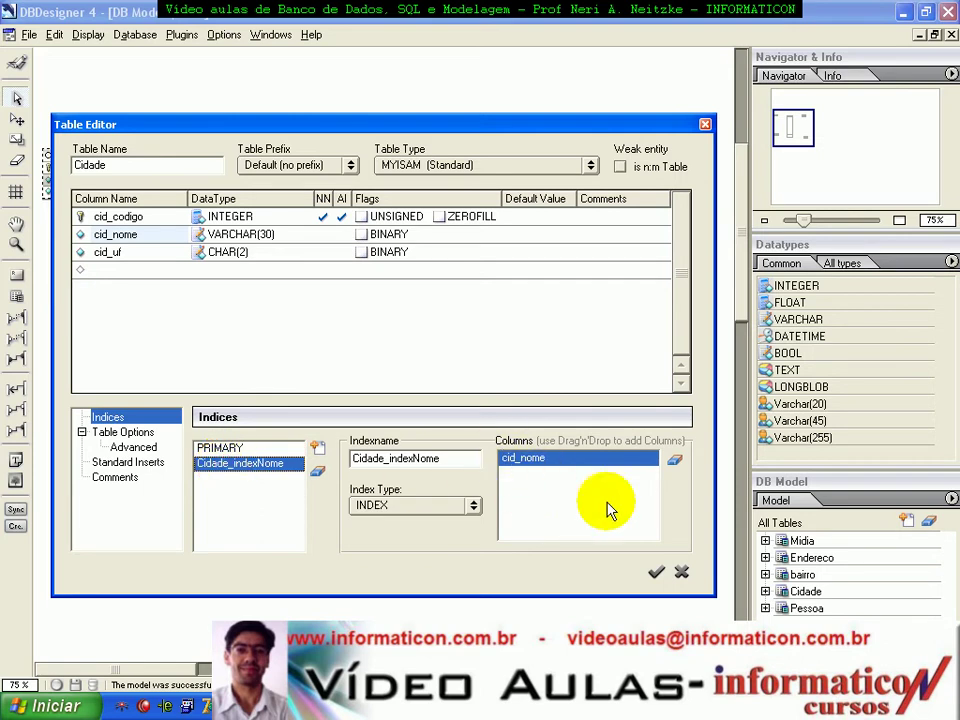
left_click(656, 576)
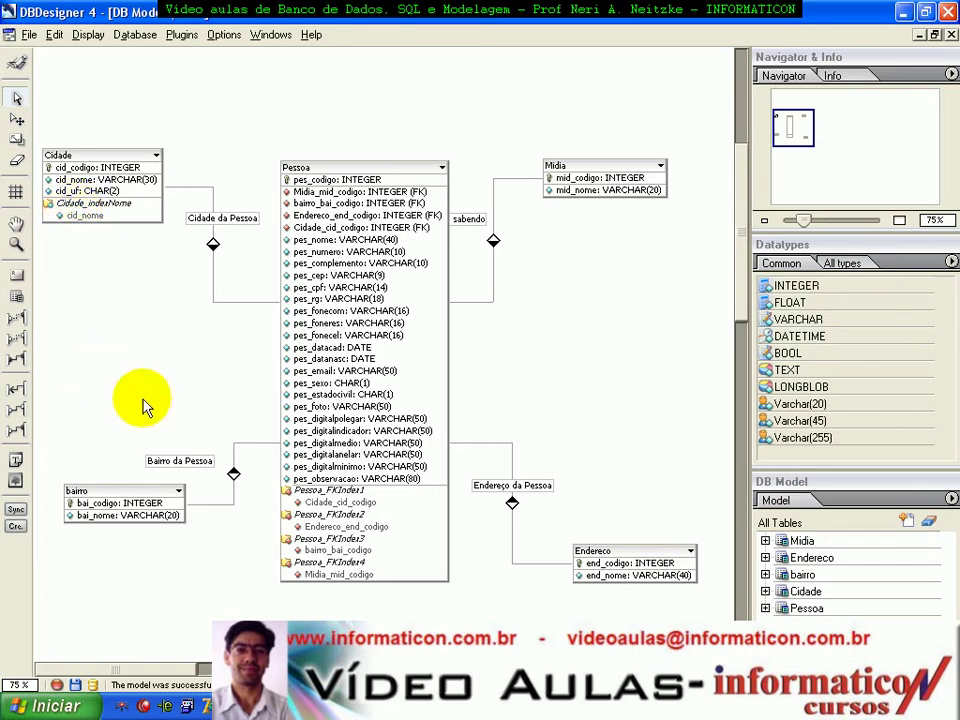
Open the bairro table for editing and create a new index named bairro_indexNome.
double_click(120, 516)
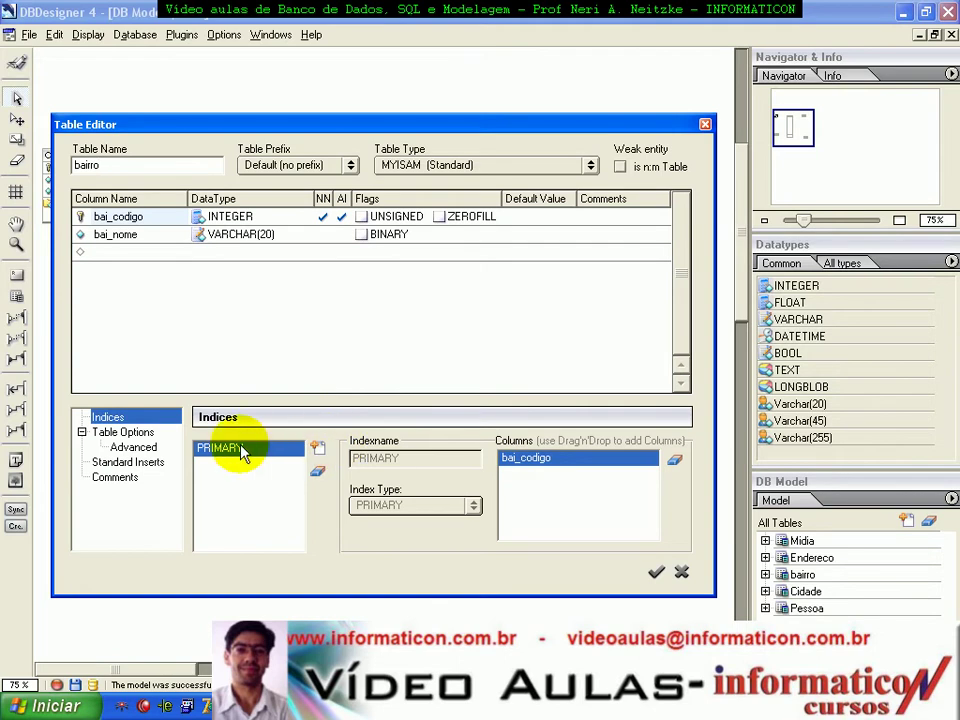
left_click(317, 447)
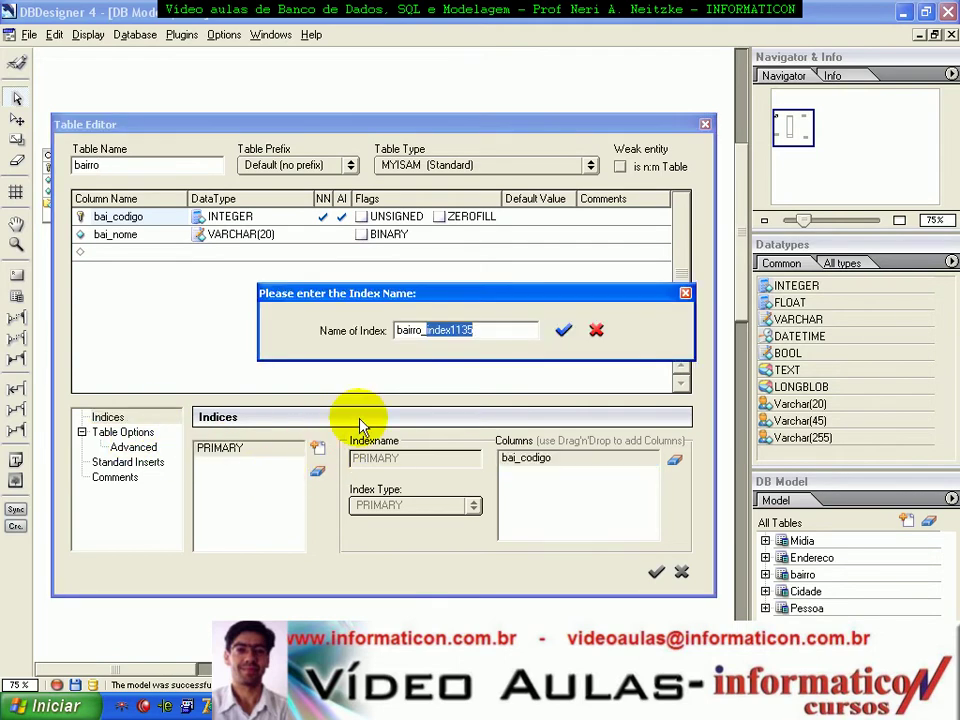
key("End")
key("BackSpace")
key("BackSpace")
key("BackSpace")
key("BackSpace")
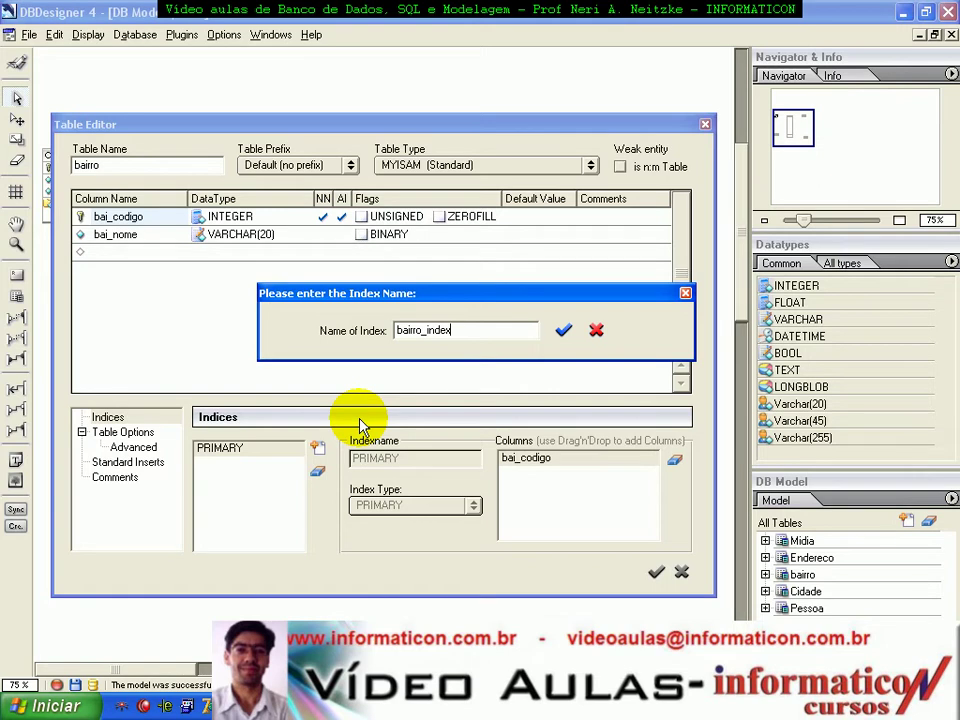
type("Nome")
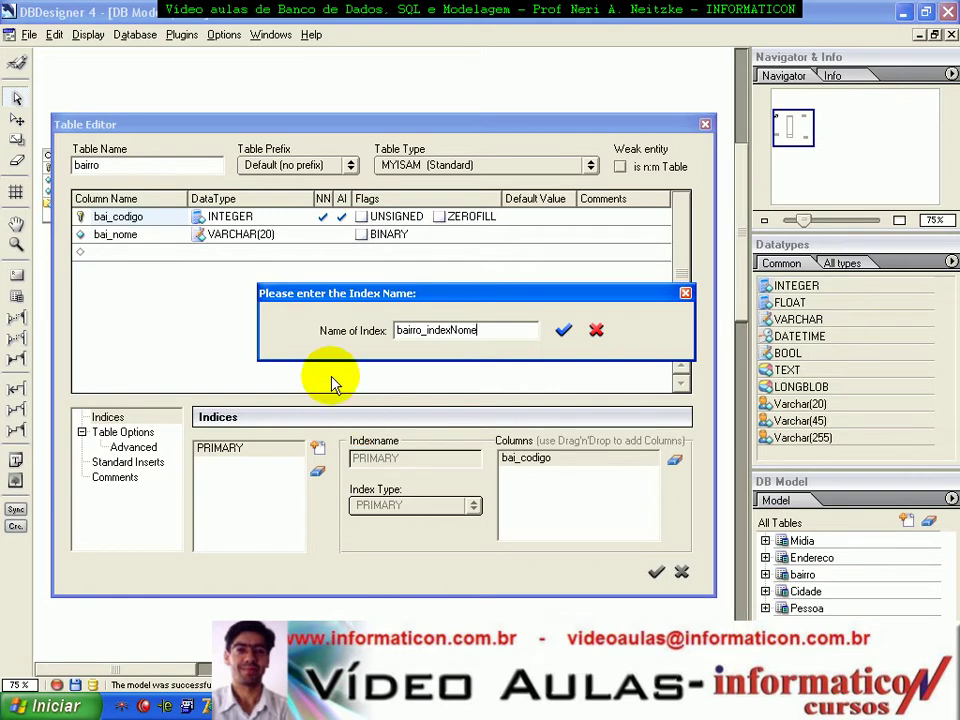
left_click(561, 329)
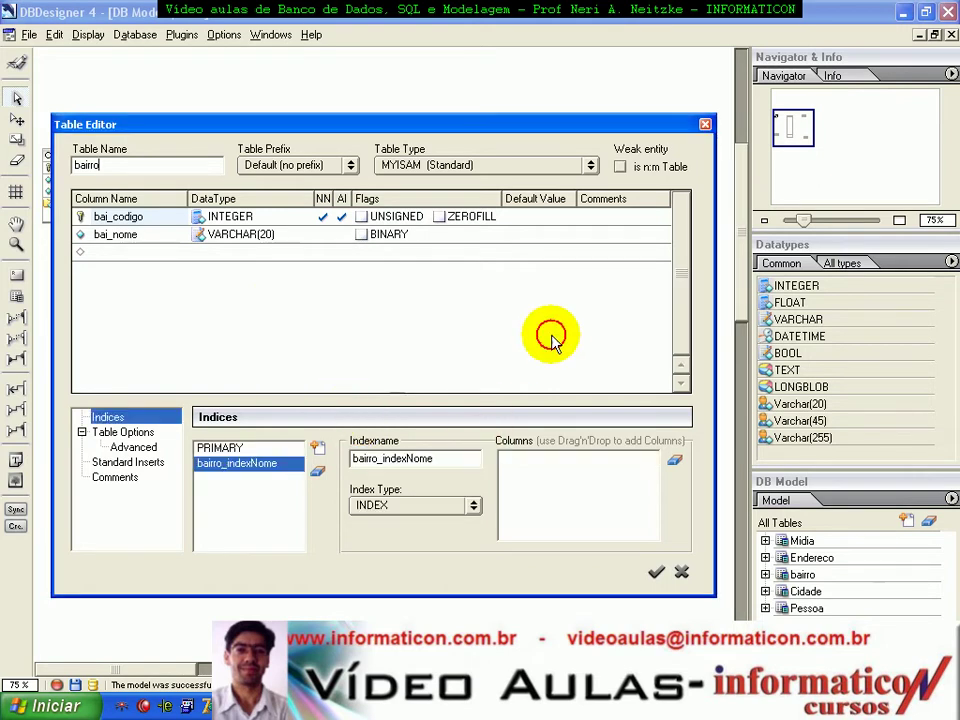
Add the bai_nome column to the bairro_indexNome index and apply the table changes.
right_click(122, 239)
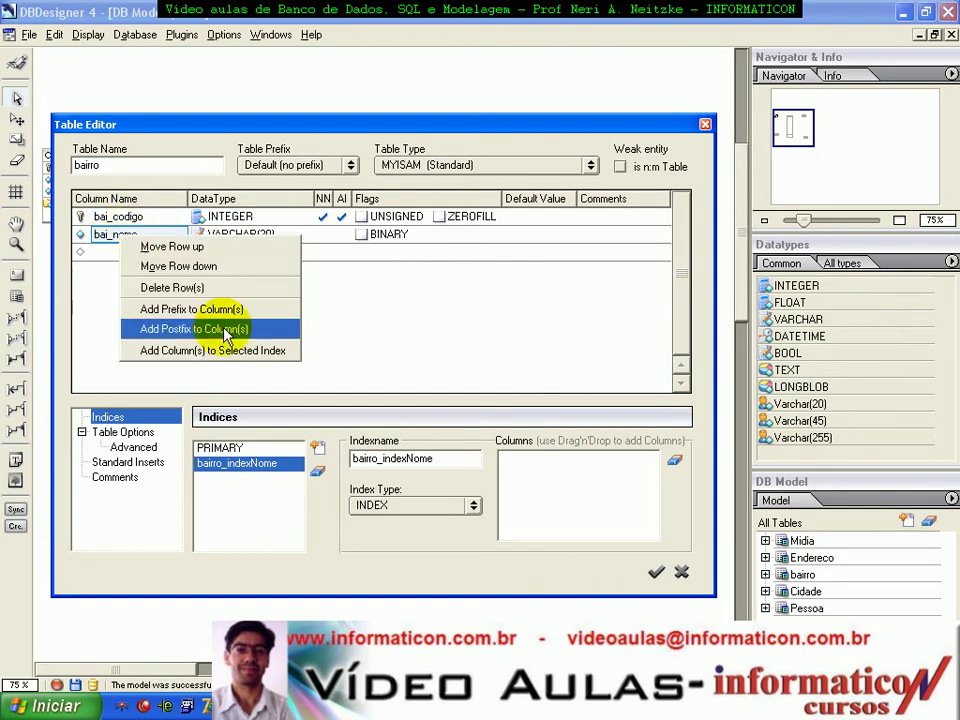
left_click(203, 358)
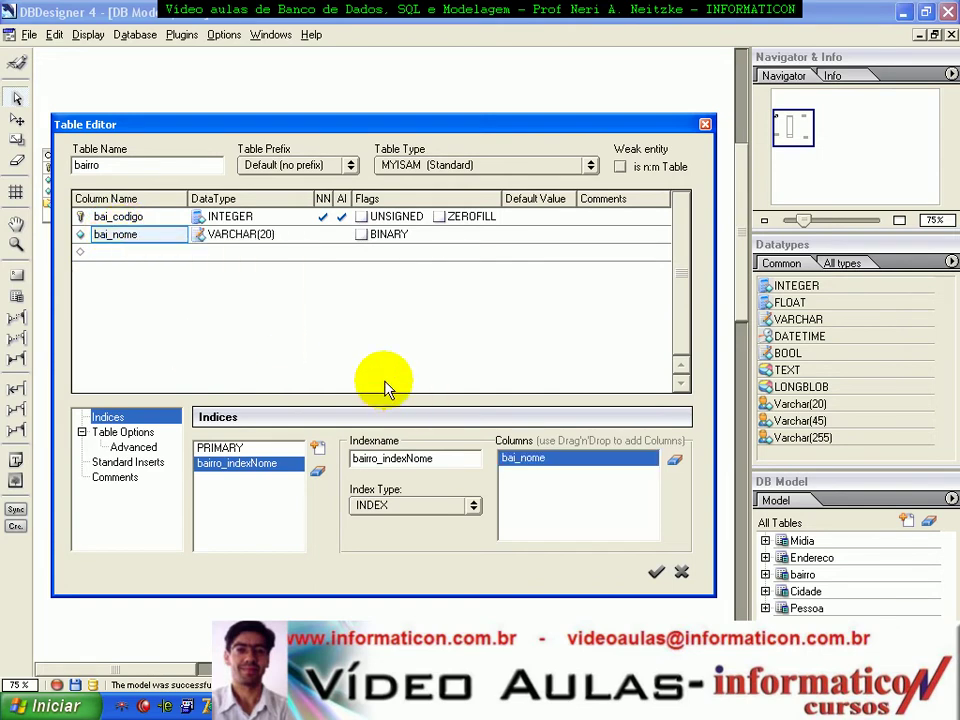
left_click(655, 571)
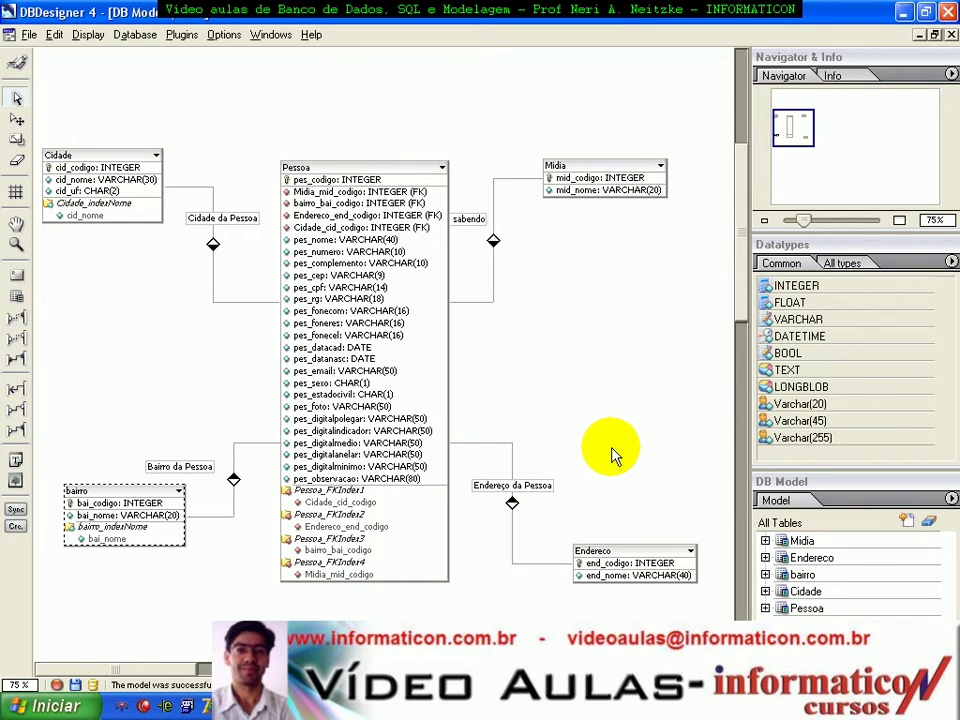
Open the Midia table for editing and create a new index named Midia_indexNome.
right_click(591, 189)
left_click(597, 198)
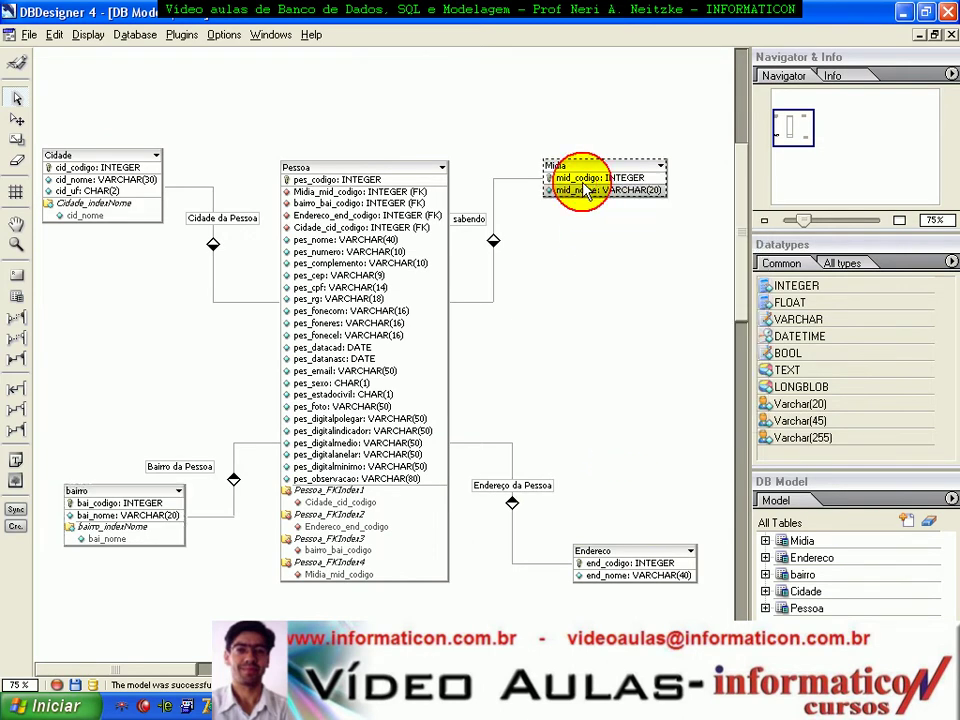
double_click(568, 192)
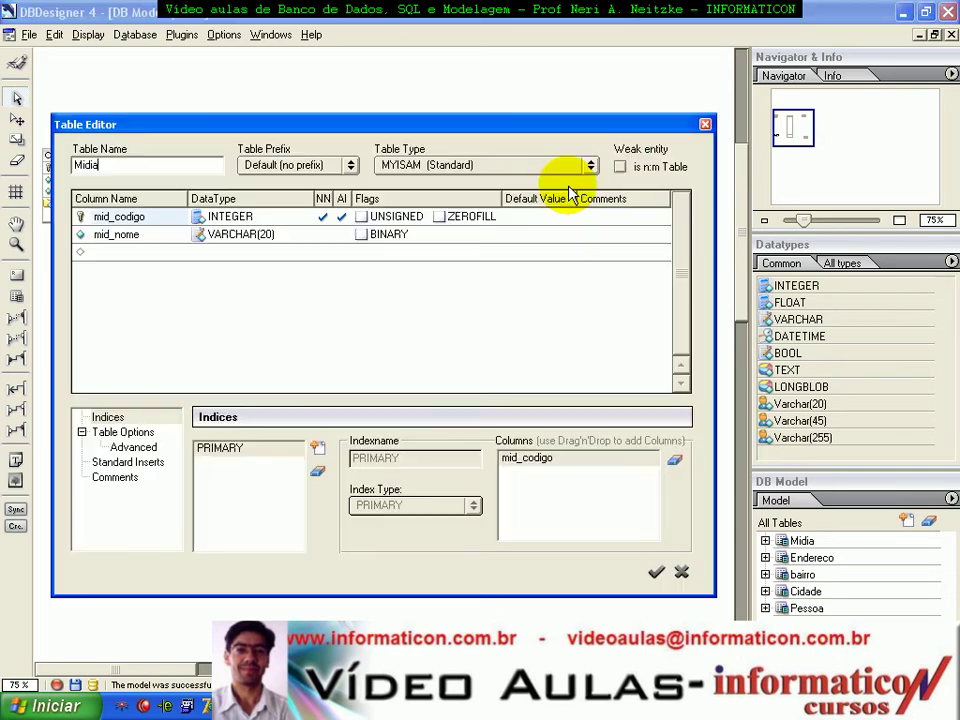
left_click(317, 449)
left_click(492, 329)
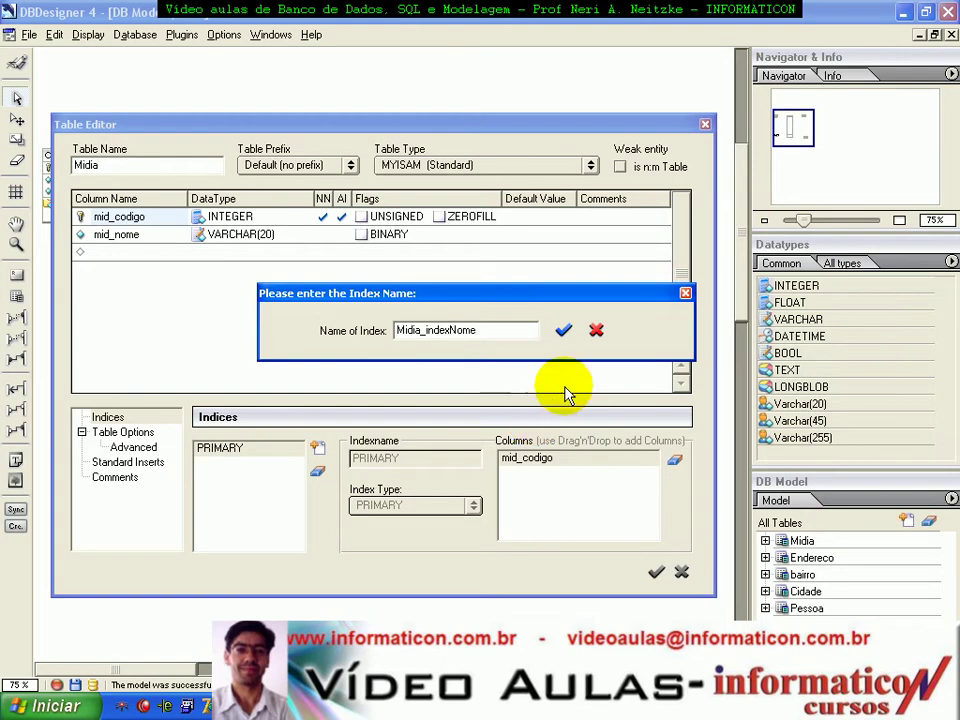
left_click(563, 330)
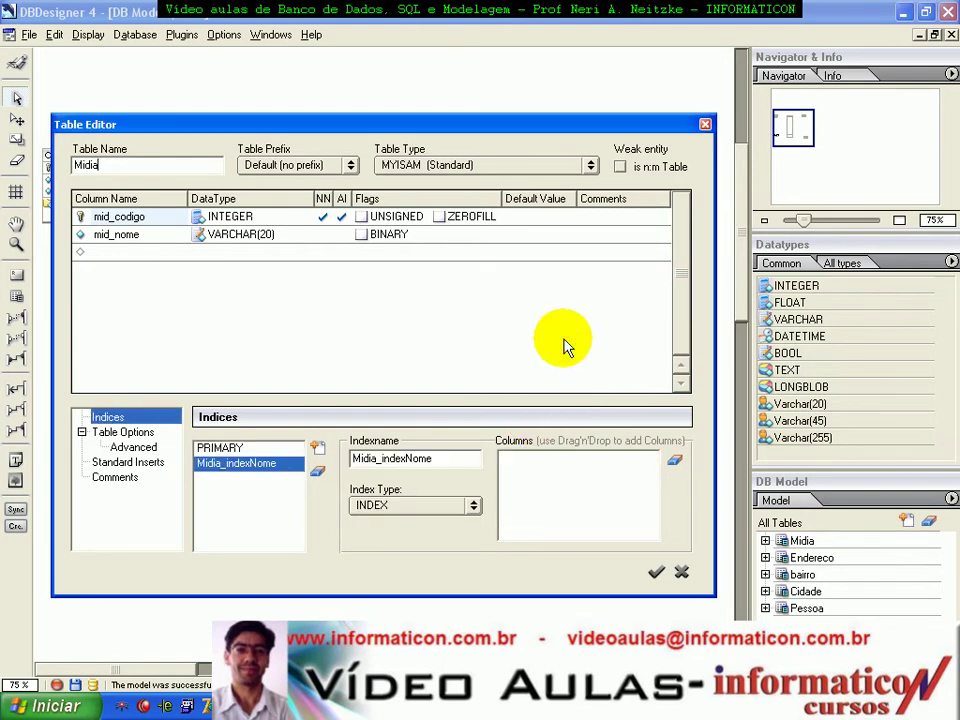
Add the mid_nome column to the Midia_indexNome index and apply the table changes.
right_click(141, 238)
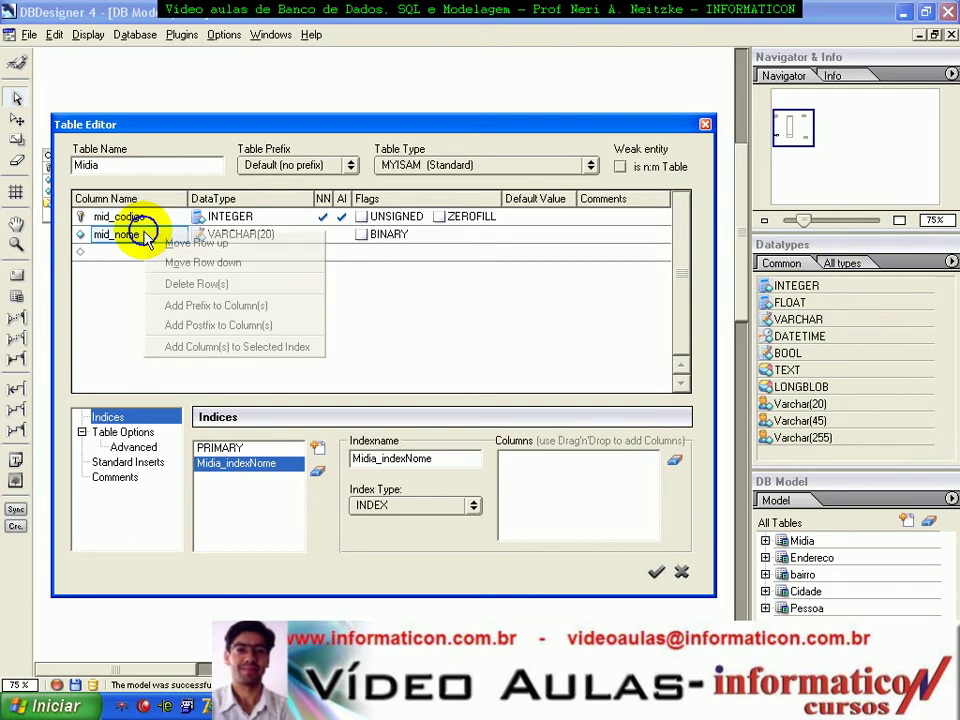
left_click(226, 345)
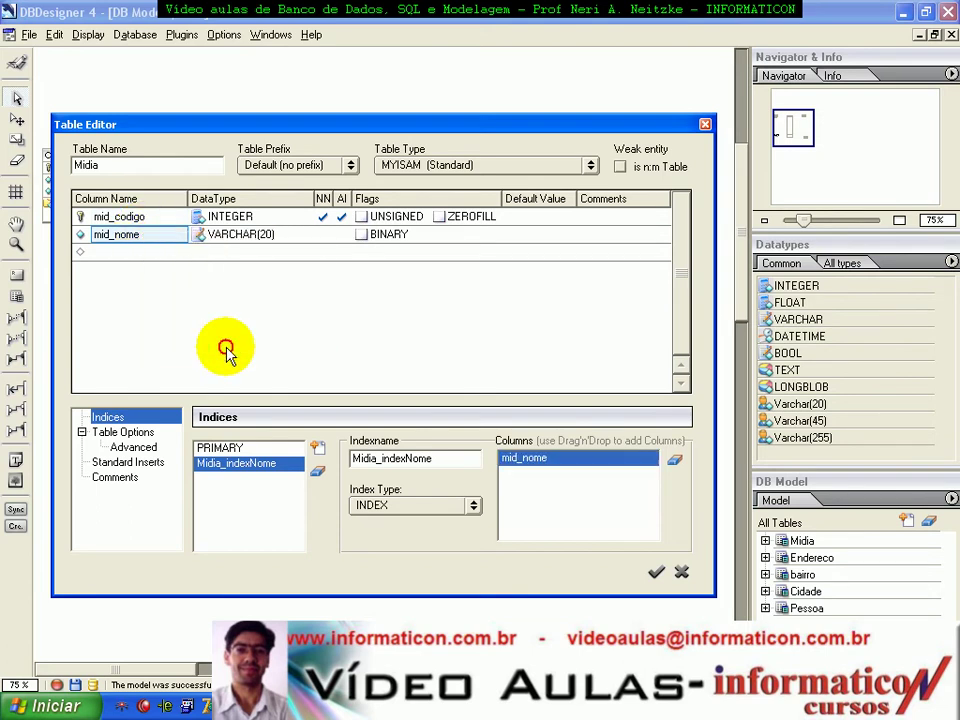
left_click(655, 572)
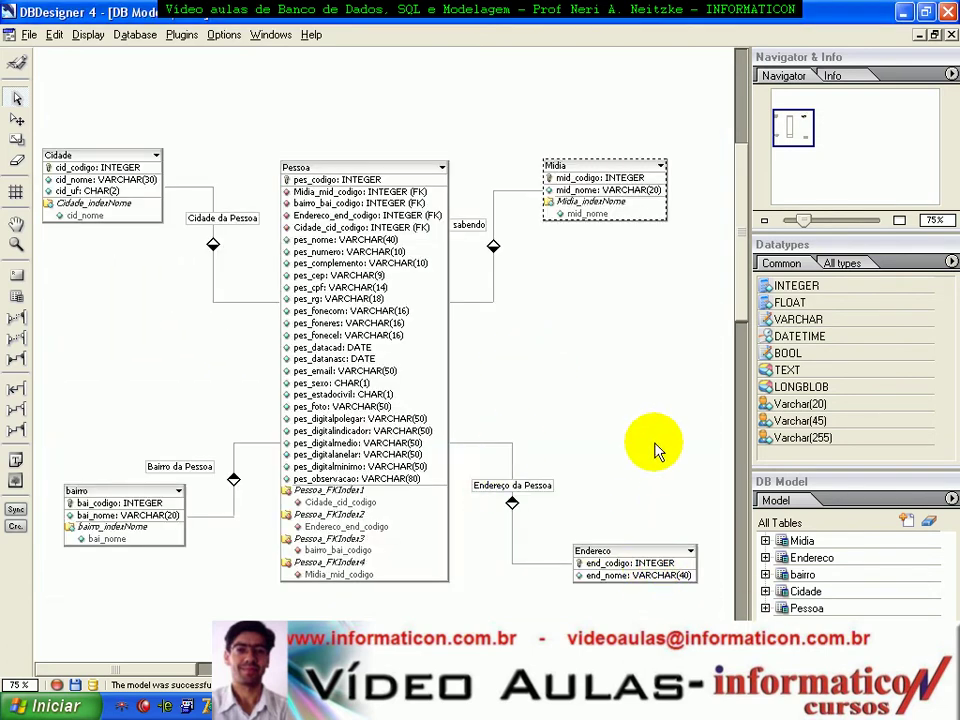
Open the Endereco table for editing and create a new index named Endereco_indexNome.
double_click(621, 568)
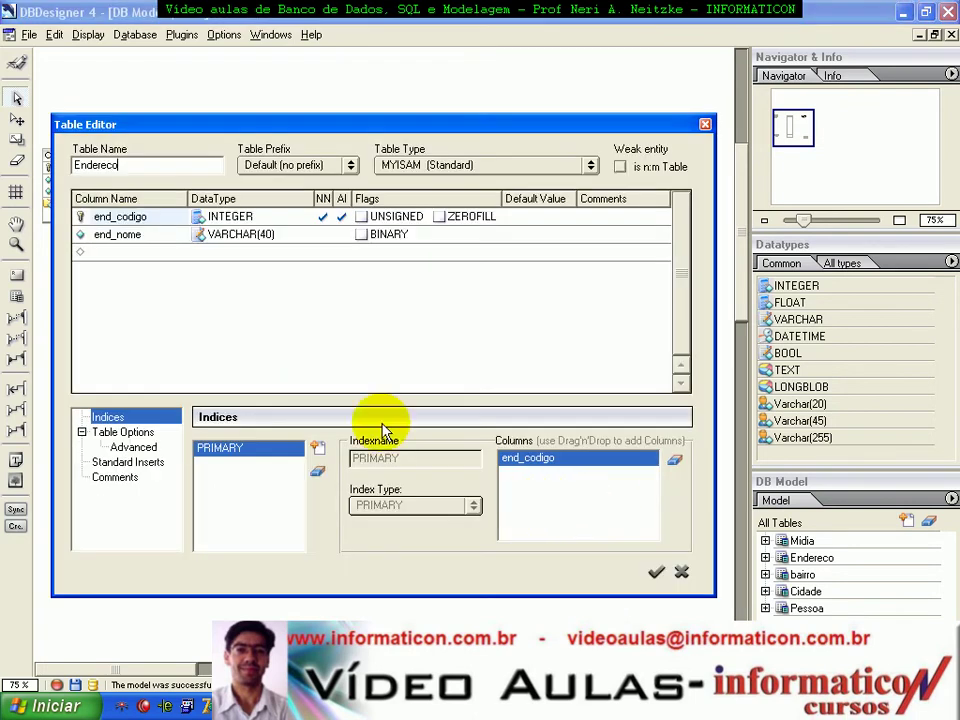
left_click(318, 449)
key("End")
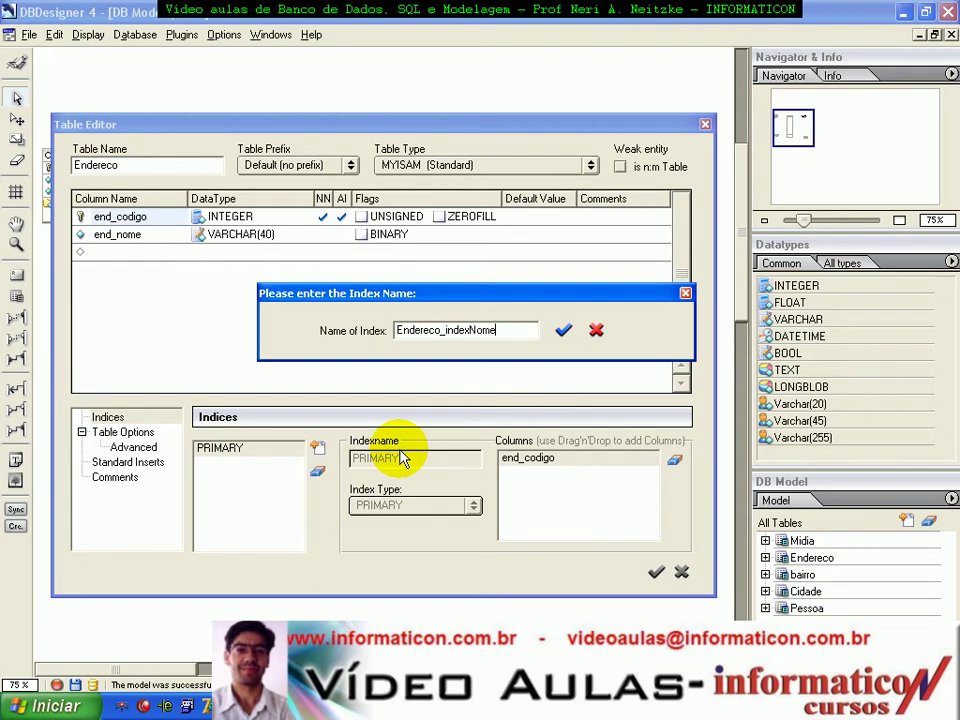
left_click(563, 330)
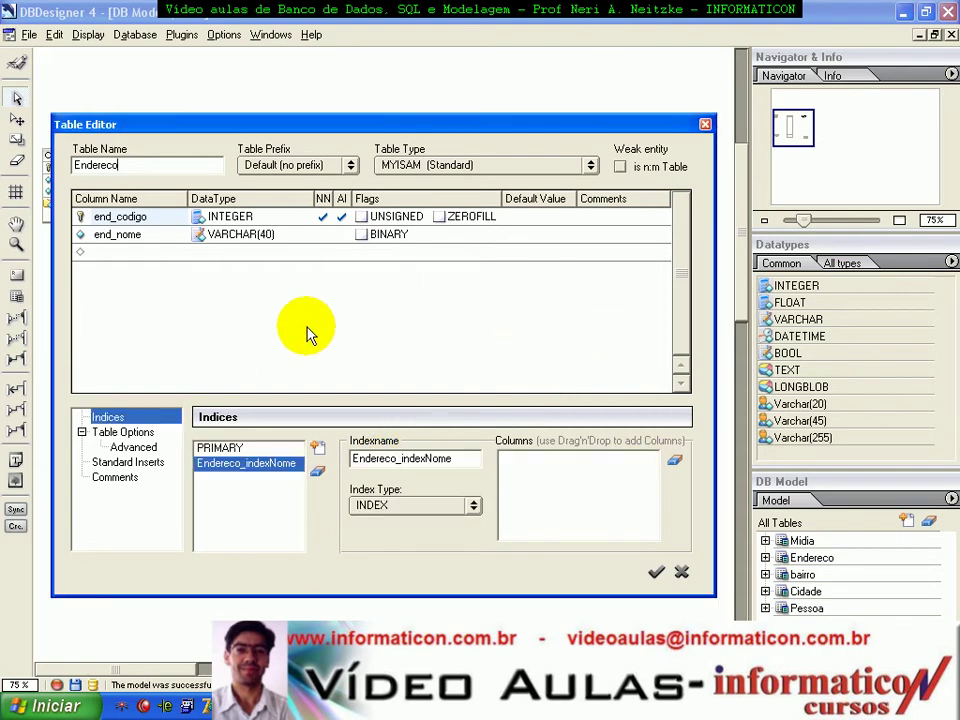
Add the end_nome column to the Endereco_indexNome index and apply the table changes.
right_click(140, 242)
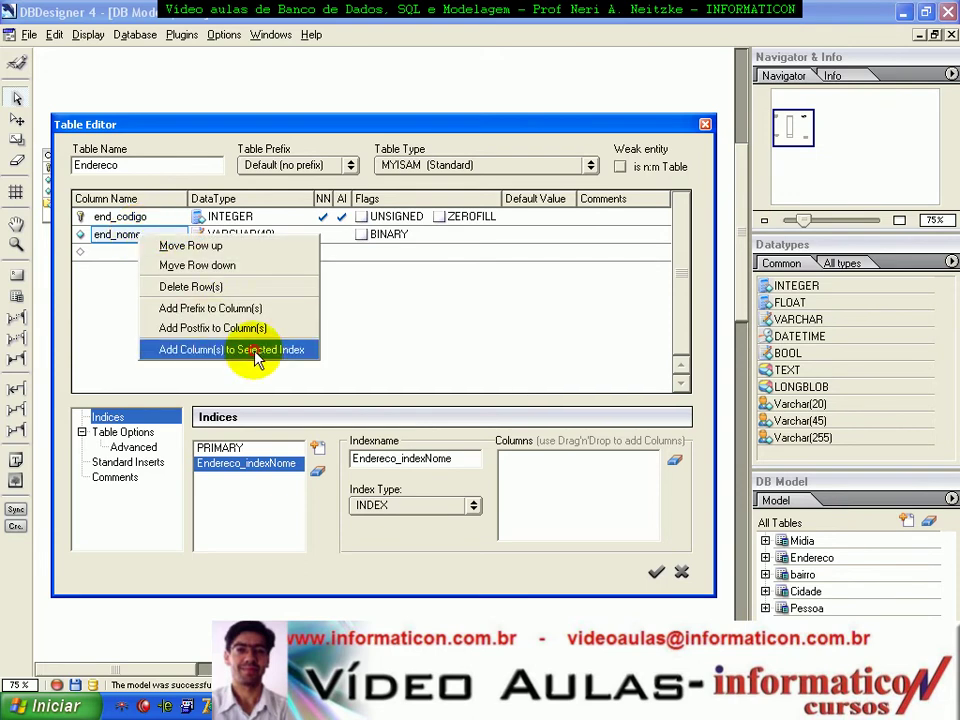
left_click(252, 350)
left_click(655, 571)
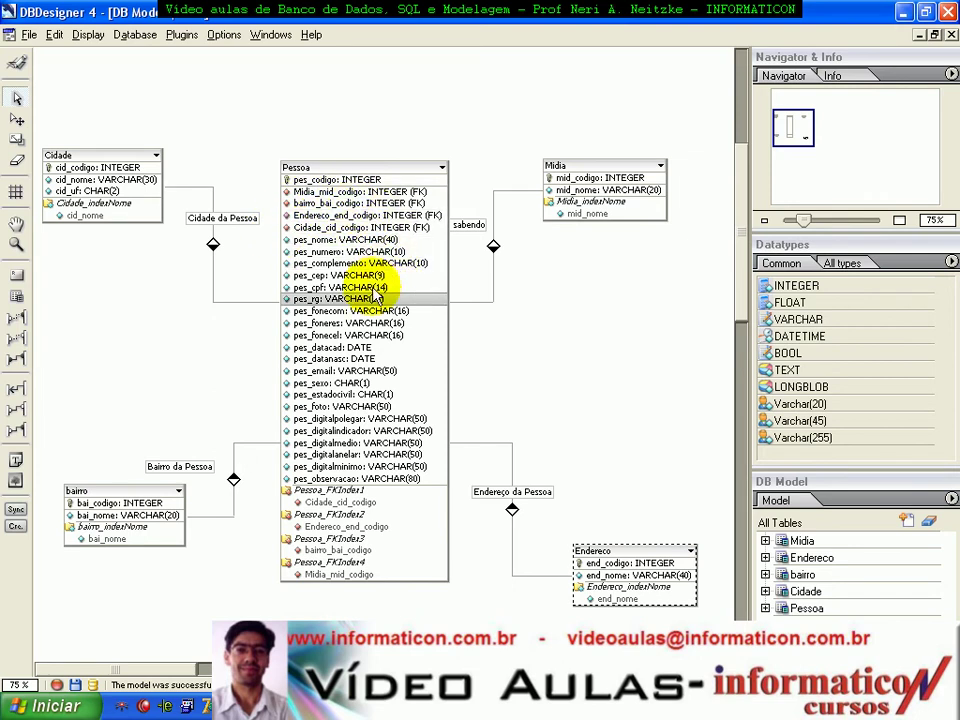
Open the Pessoa table for editing and check which column each of its existing indexes covers.
double_click(358, 257)
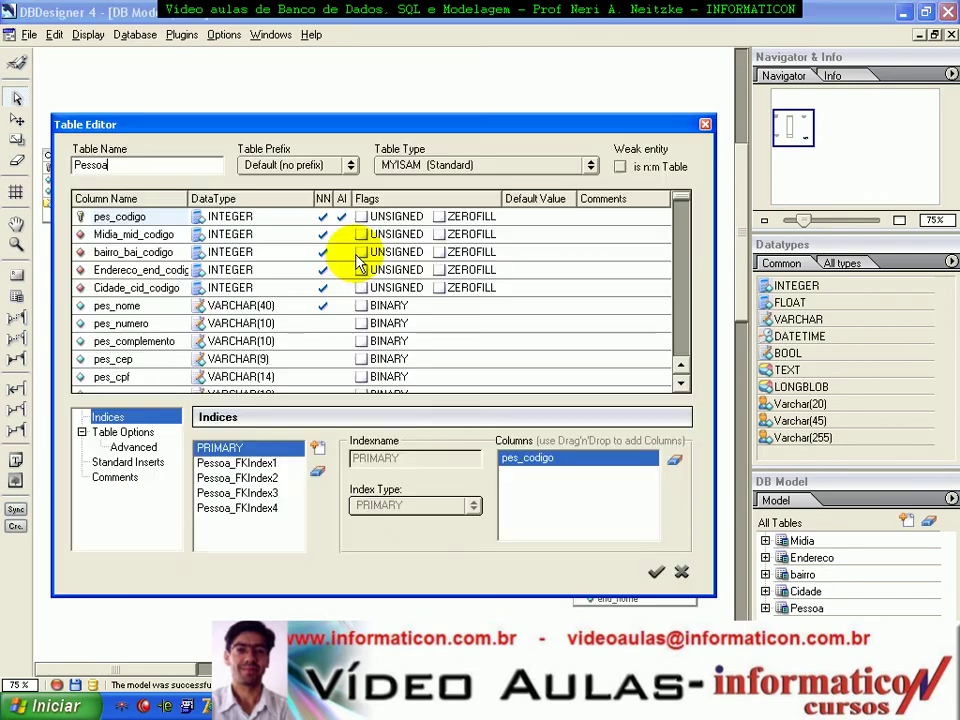
left_click(318, 452)
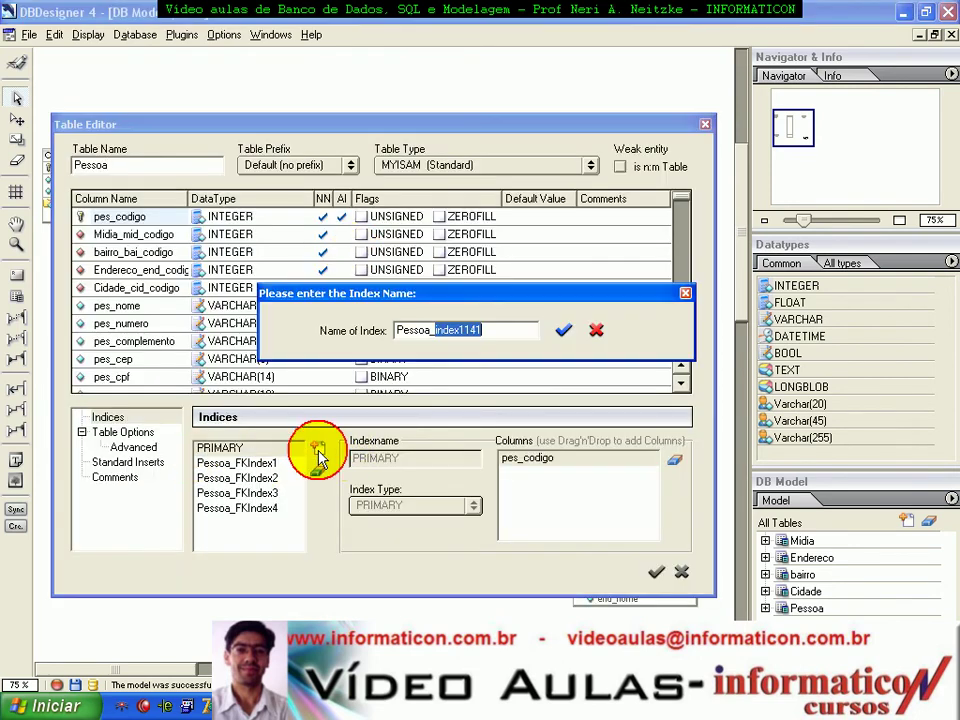
left_click(597, 331)
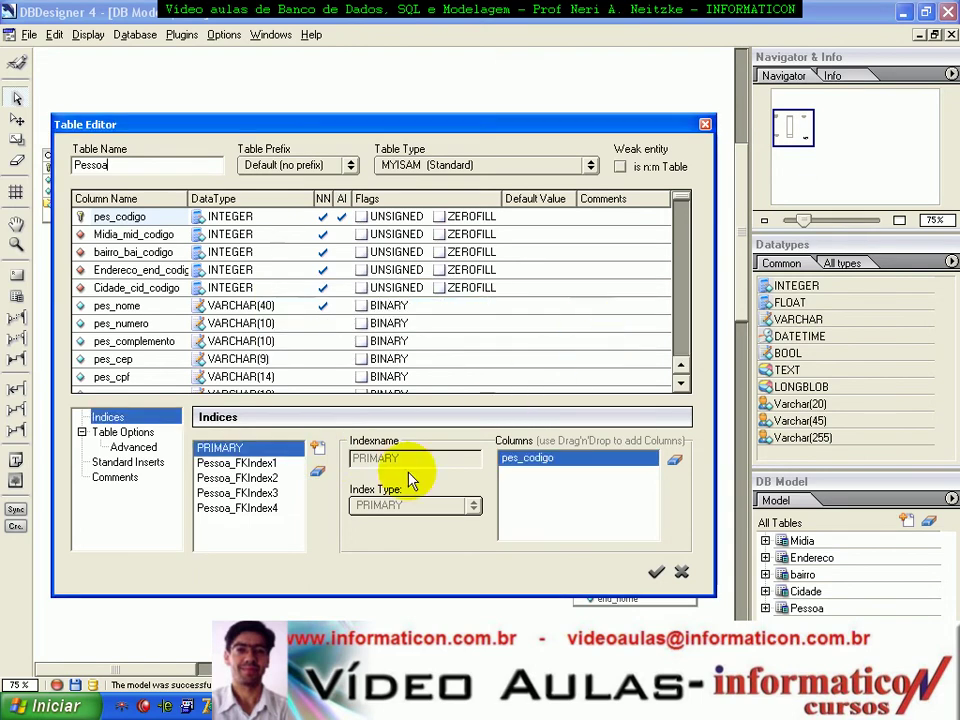
left_click(240, 493)
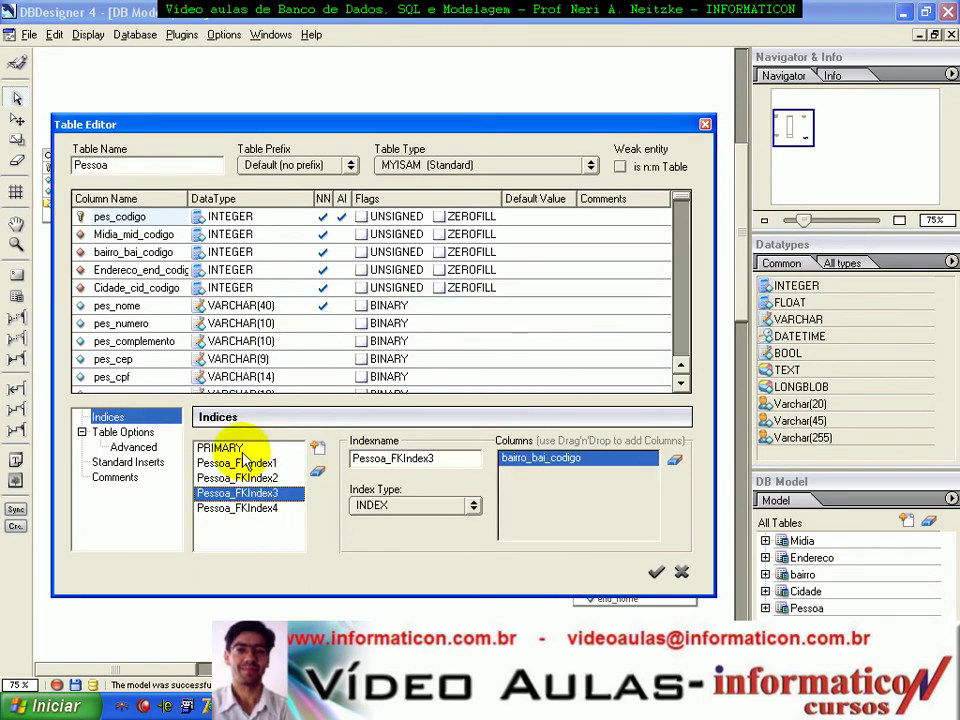
left_click(280, 448)
left_click(262, 464)
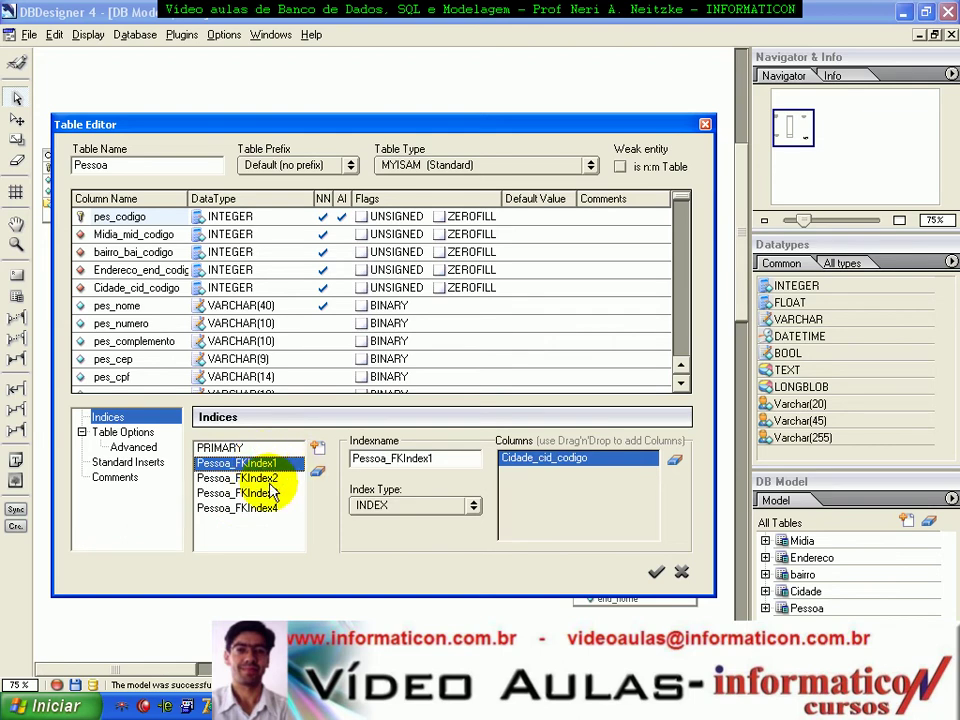
left_click(265, 479)
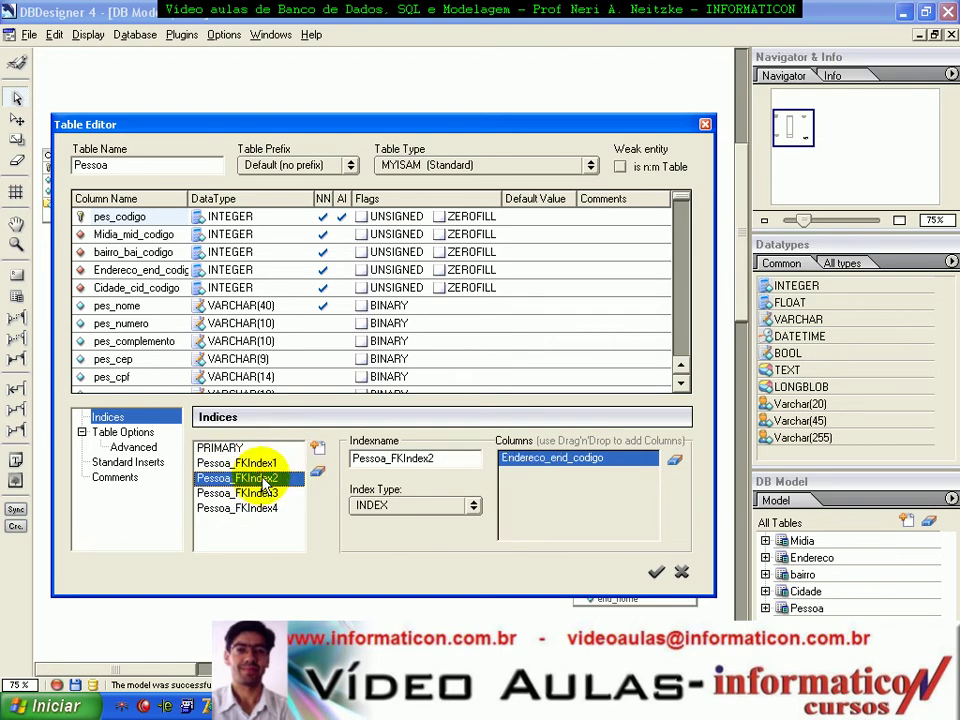
left_click(245, 493)
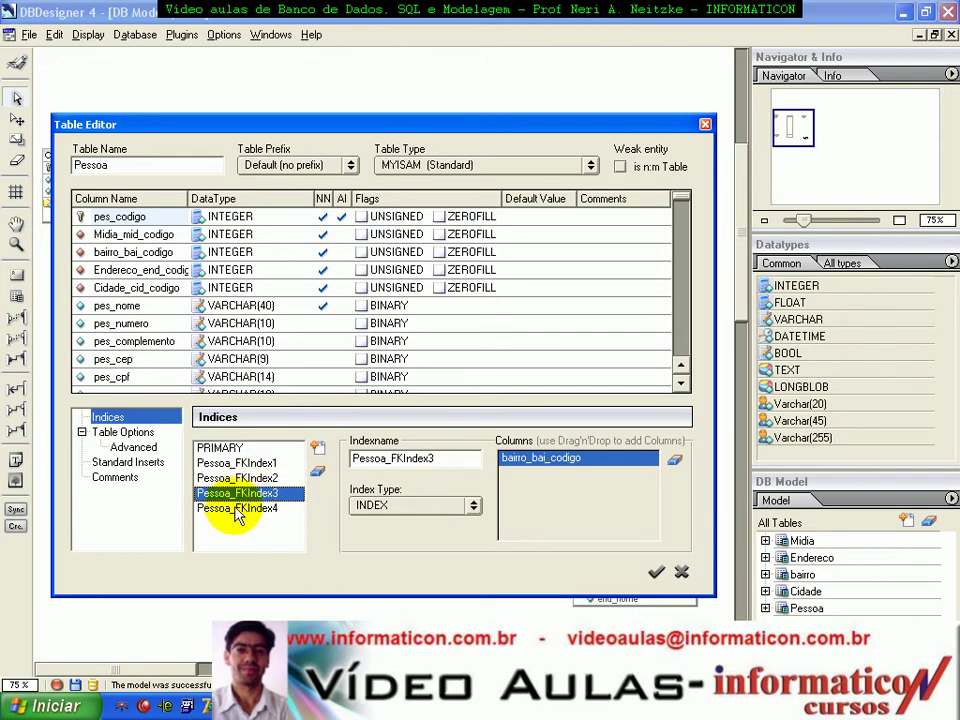
left_click(236, 510)
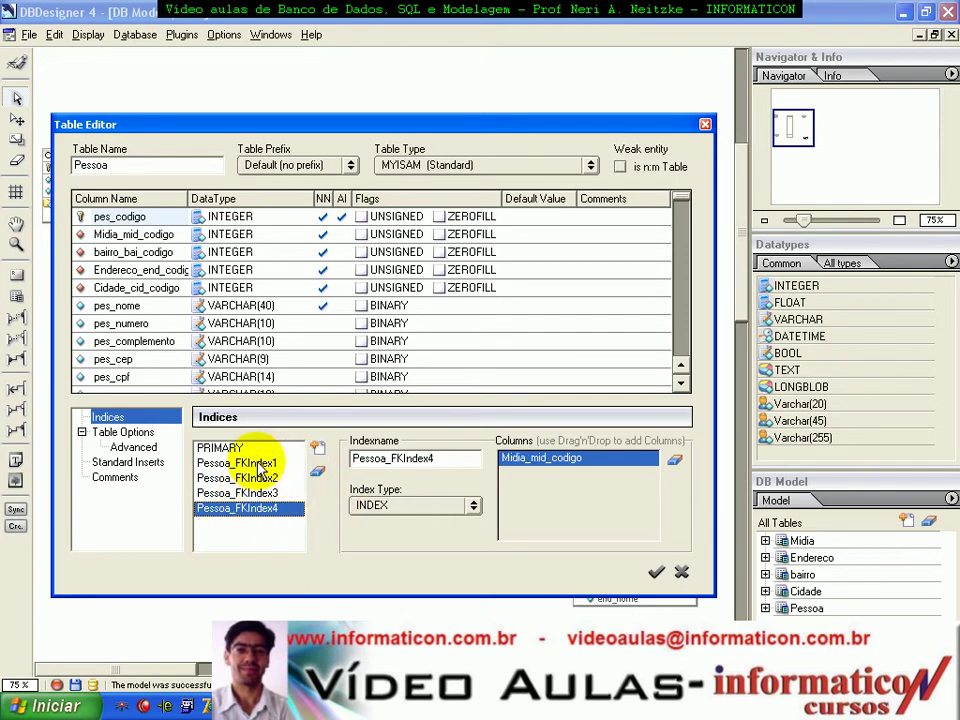
Rename the Pessoa table's foreign key index on Cidade_cid_codigo as Pessoa_FKIndexCidade.
double_click(258, 464)
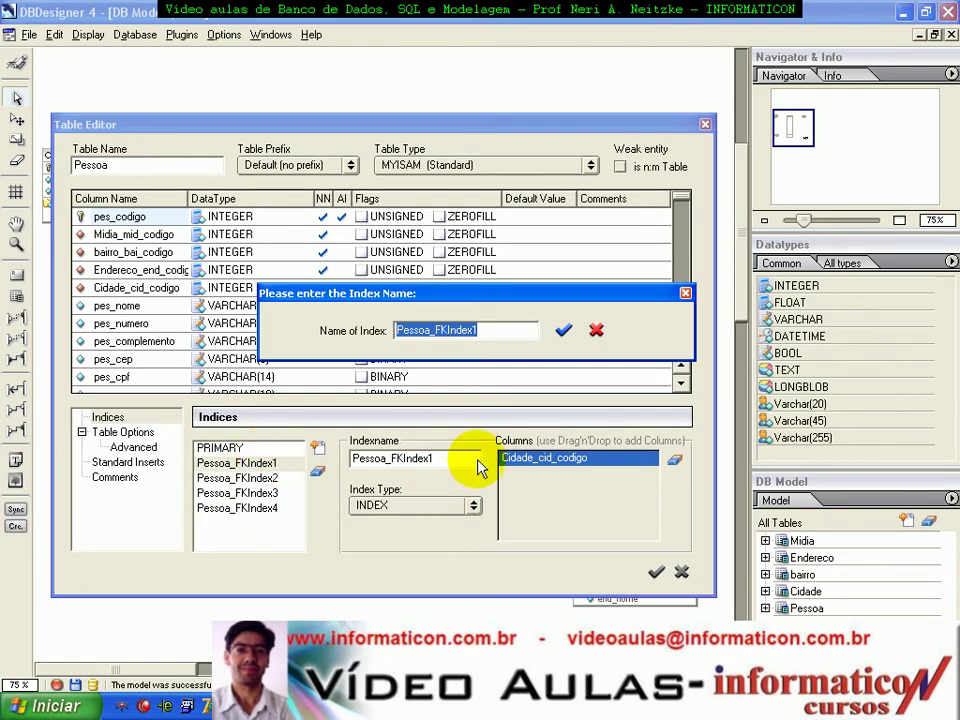
left_click(596, 330)
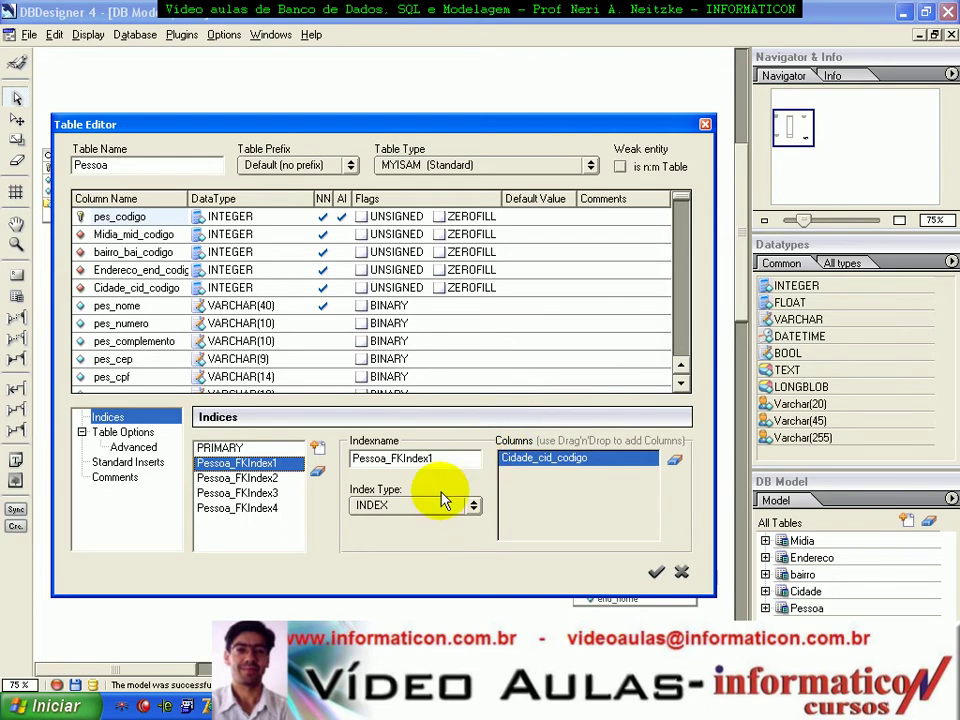
double_click(274, 466)
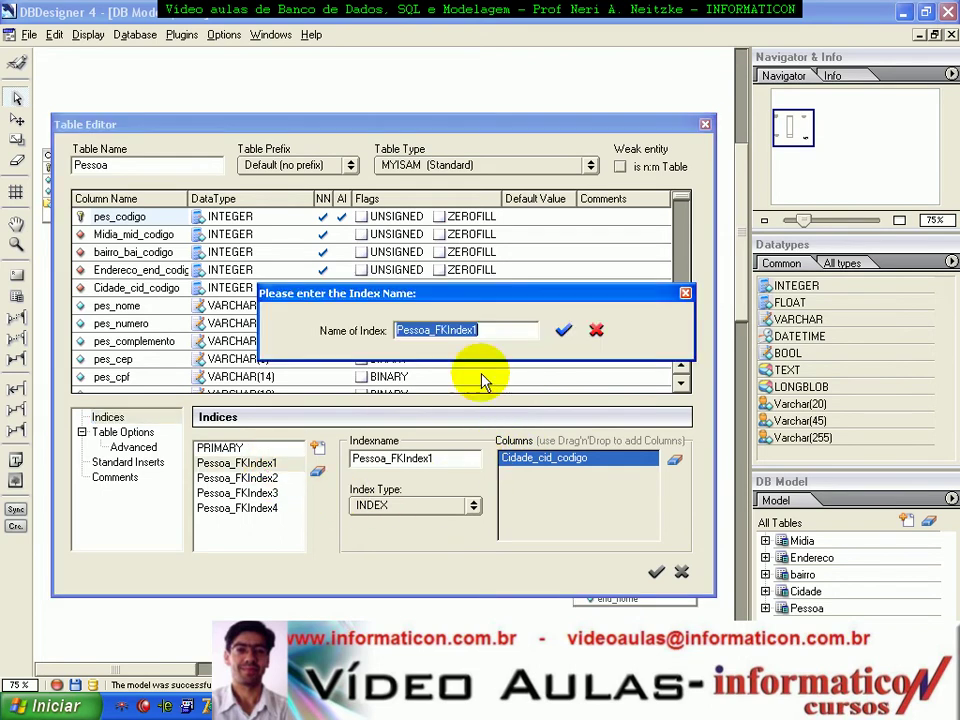
left_click(512, 330)
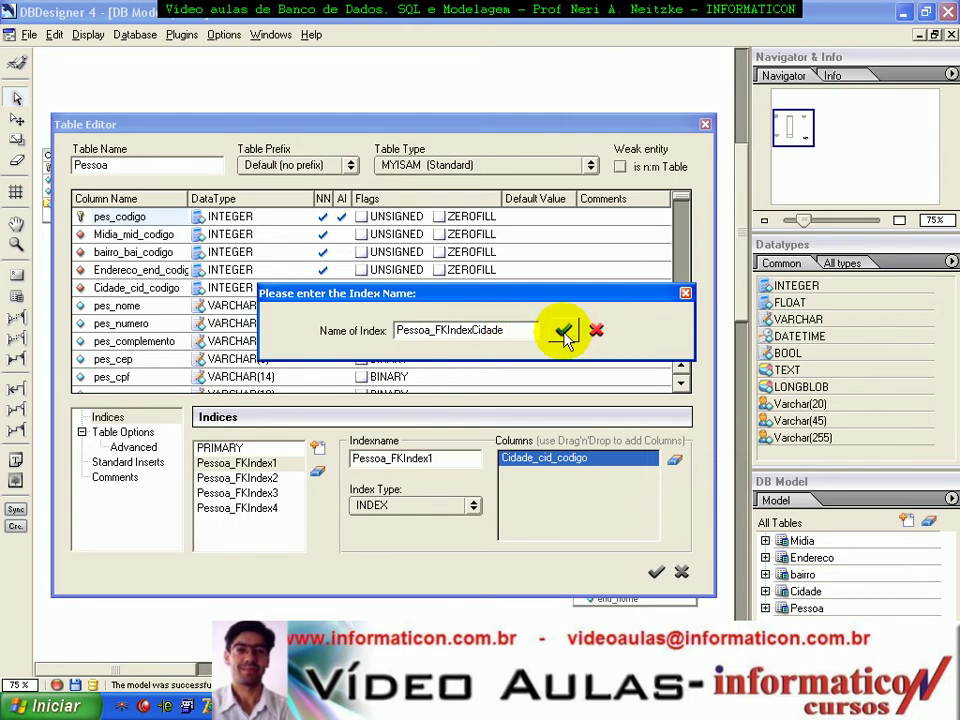
left_click(562, 332)
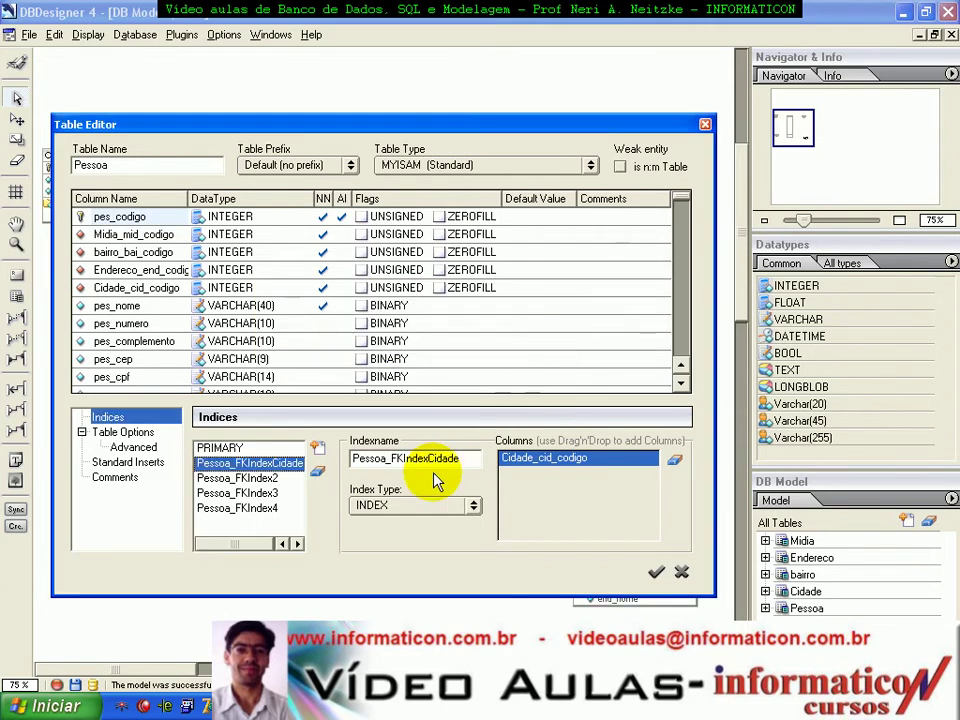
Rename the Pessoa table's foreign key index on Endereco_end_codigo as Pessoa_FKIndexEndereco.
left_click(258, 479)
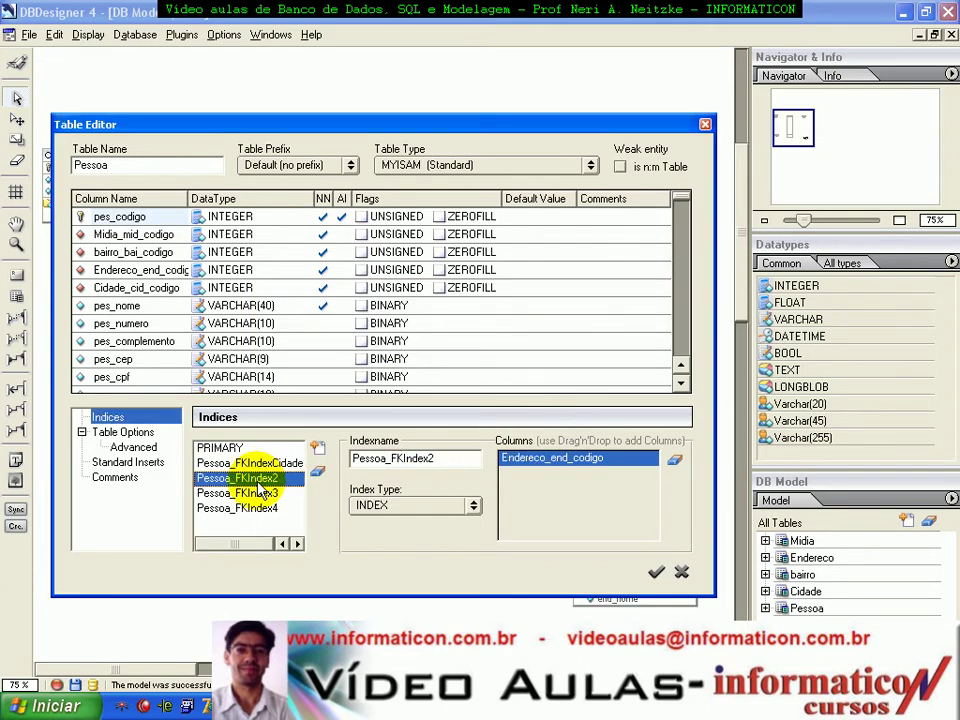
double_click(260, 482)
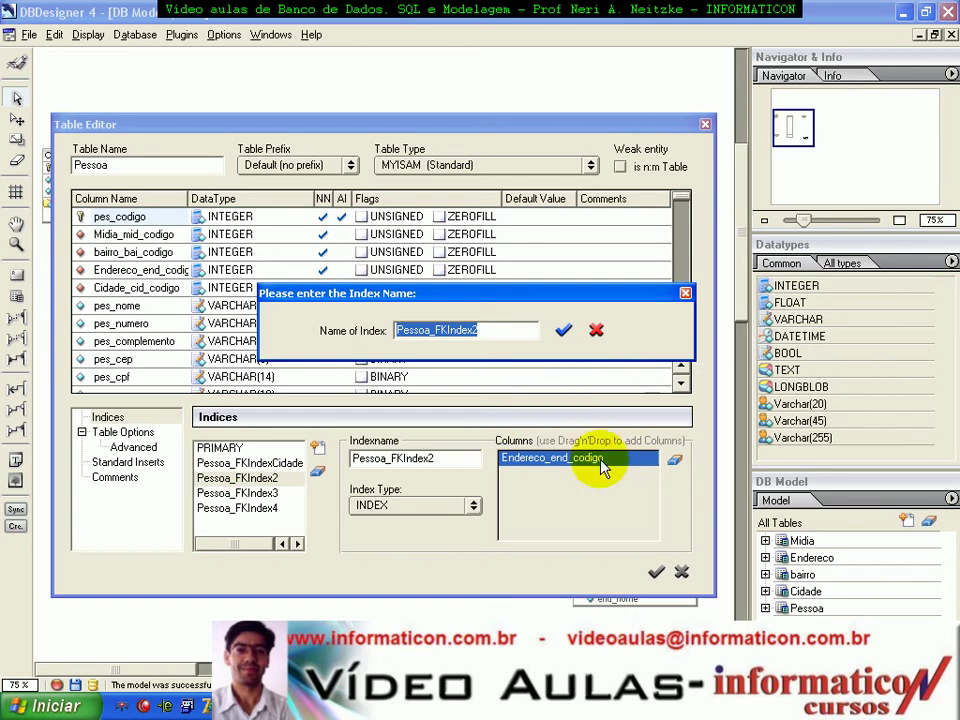
left_click(518, 337)
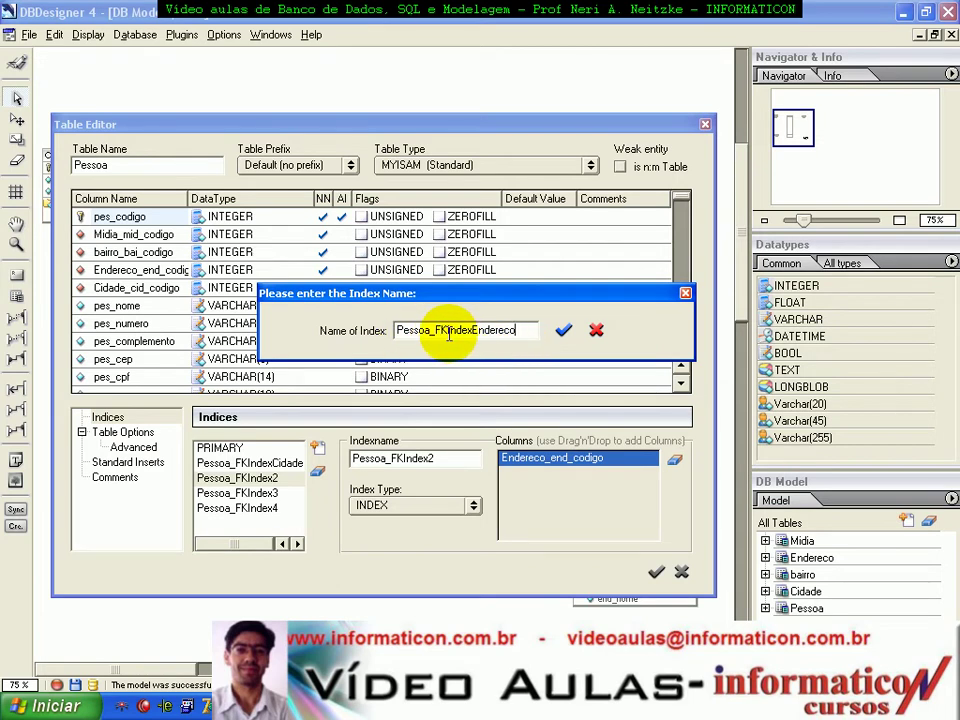
left_click(563, 331)
Rename the Pessoa table's foreign key index on bairro_bai_codigo as Pessoa_FKIndexBairro.
left_click(244, 493)
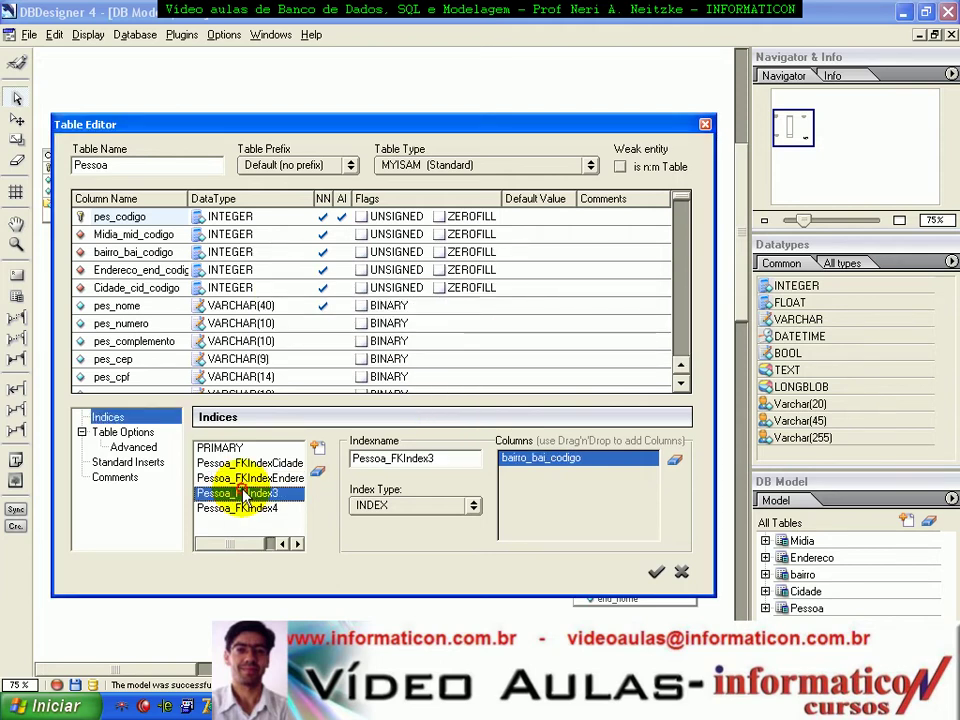
double_click(244, 493)
left_click(484, 331)
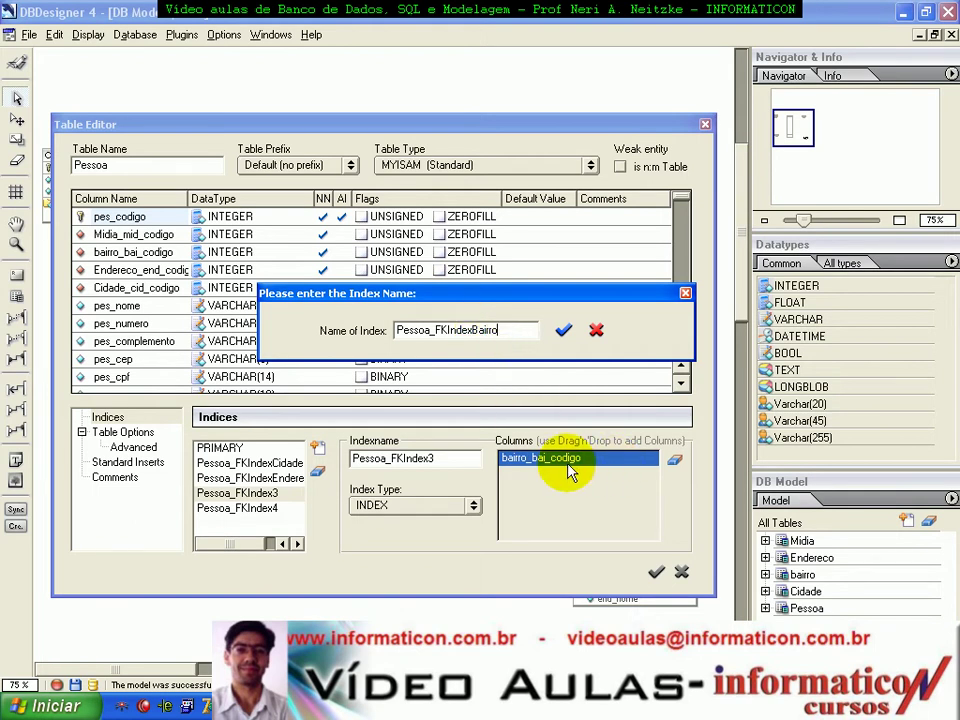
left_click(565, 331)
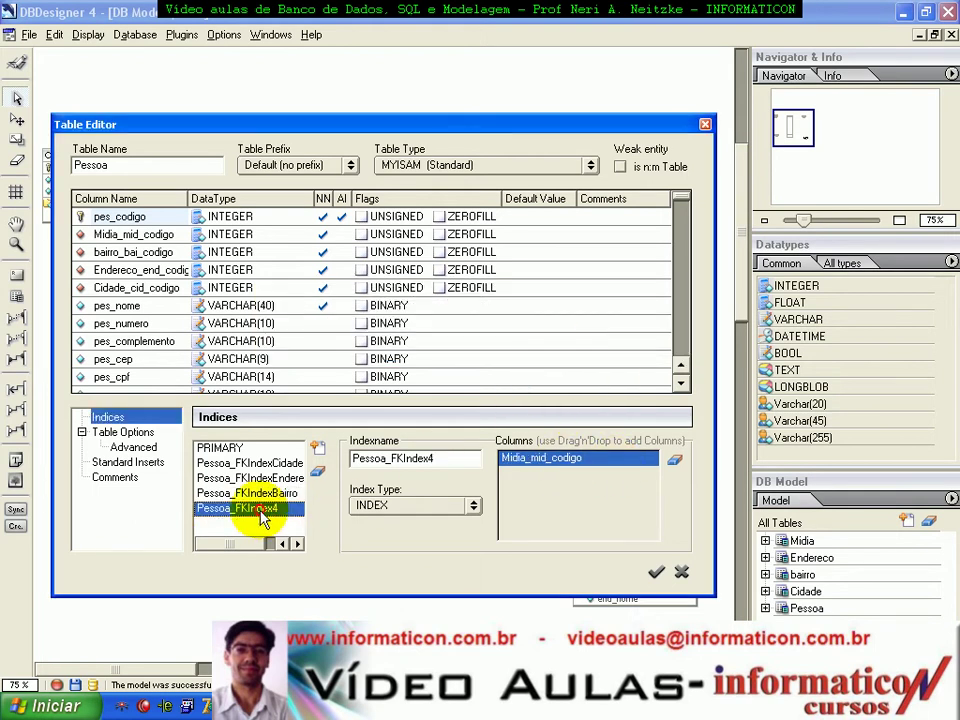
Rename the Pessoa table's foreign key index on Midia_mid_codigo as Pessoa_FKIndexMidia and select the primary index.
double_click(260, 511)
left_click(499, 329)
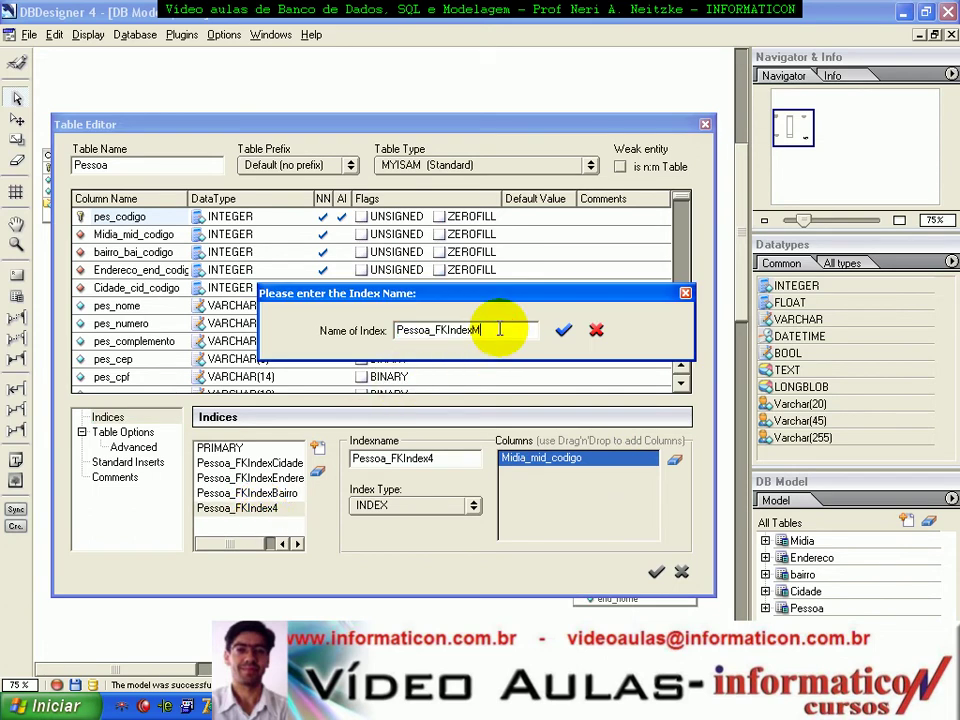
type("Midia")
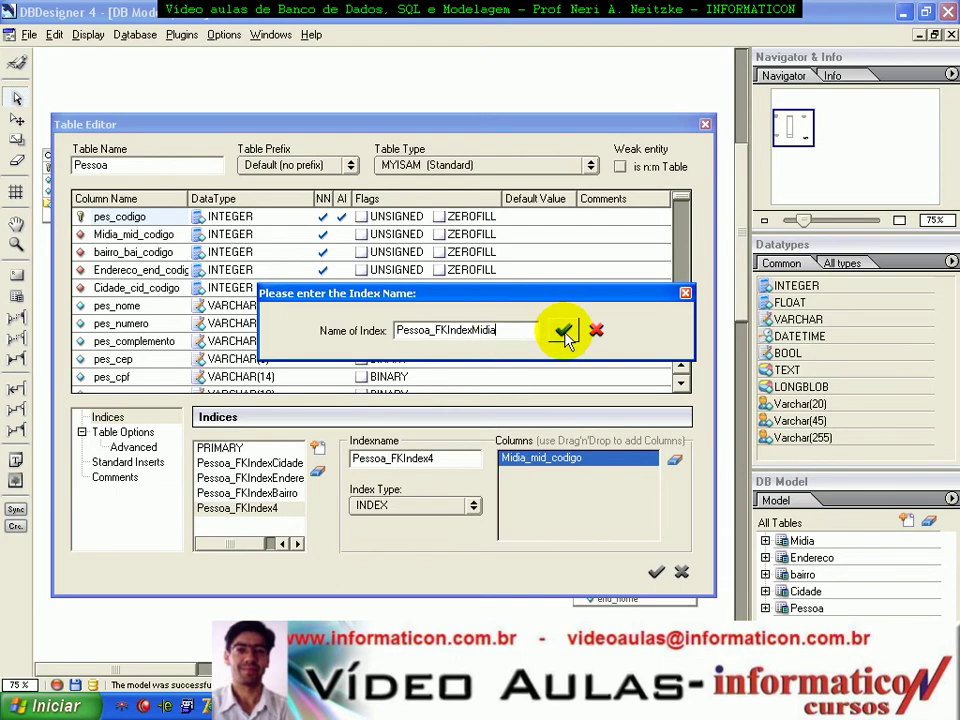
left_click(563, 330)
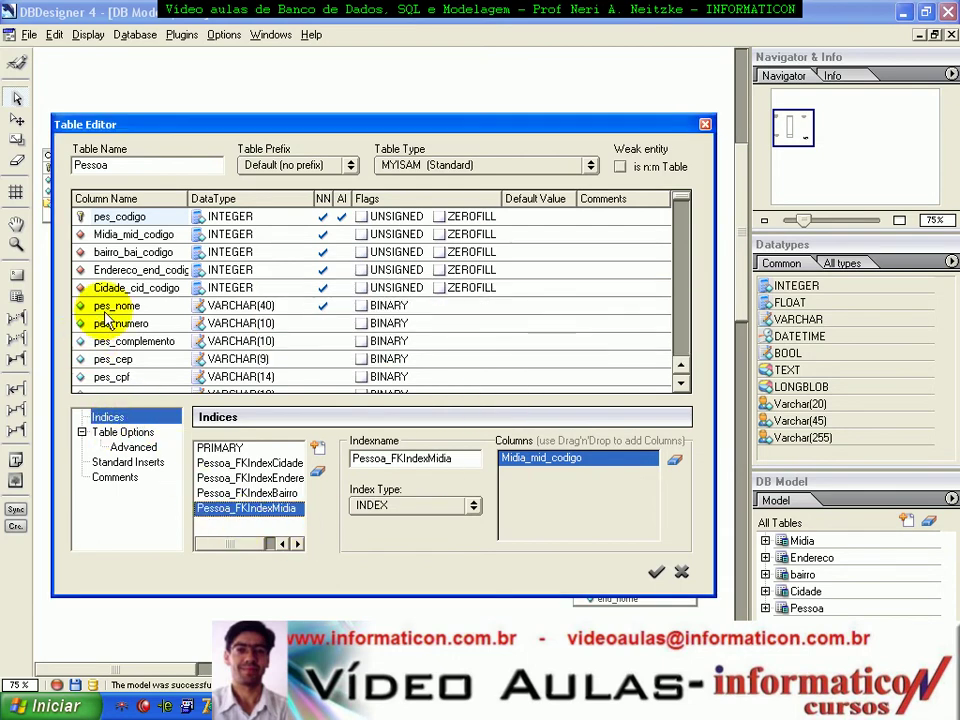
left_click(220, 447)
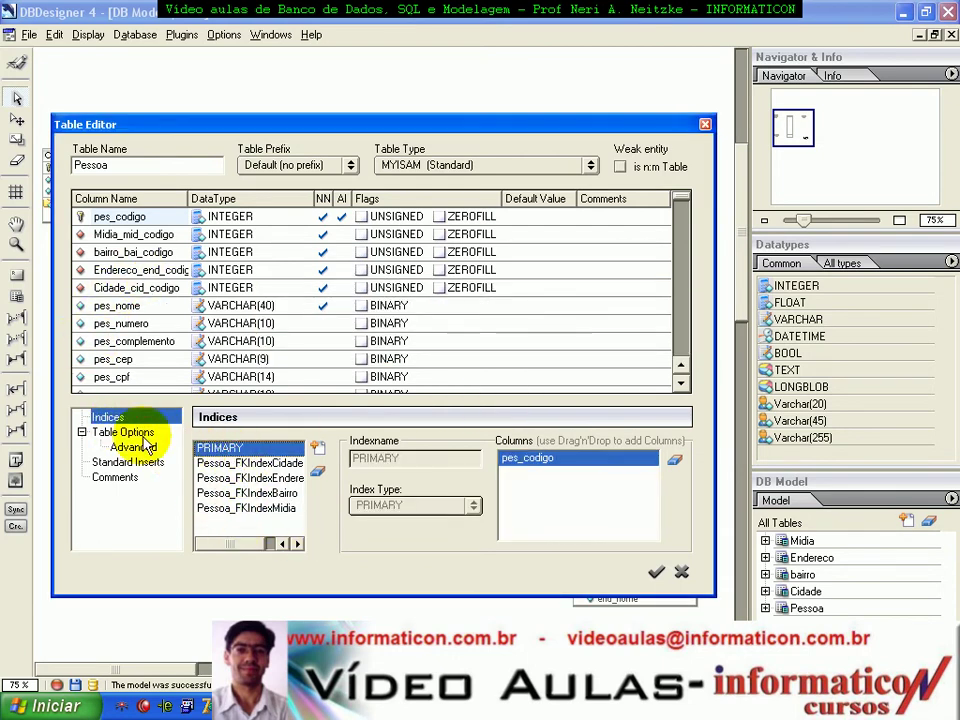
Create a new index named Pessoa_indexNome in the Pessoa table.
left_click(317, 448)
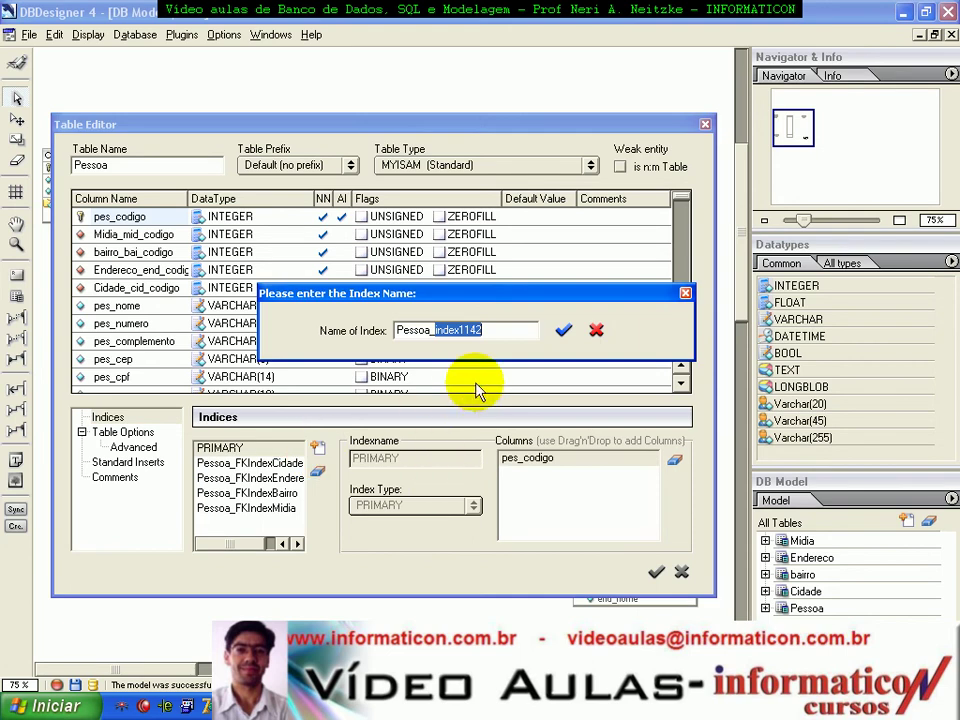
key("End")
key("BackSpace")
key("BackSpace")
key("BackSpace")
key("BackSpace")
type("Nome")
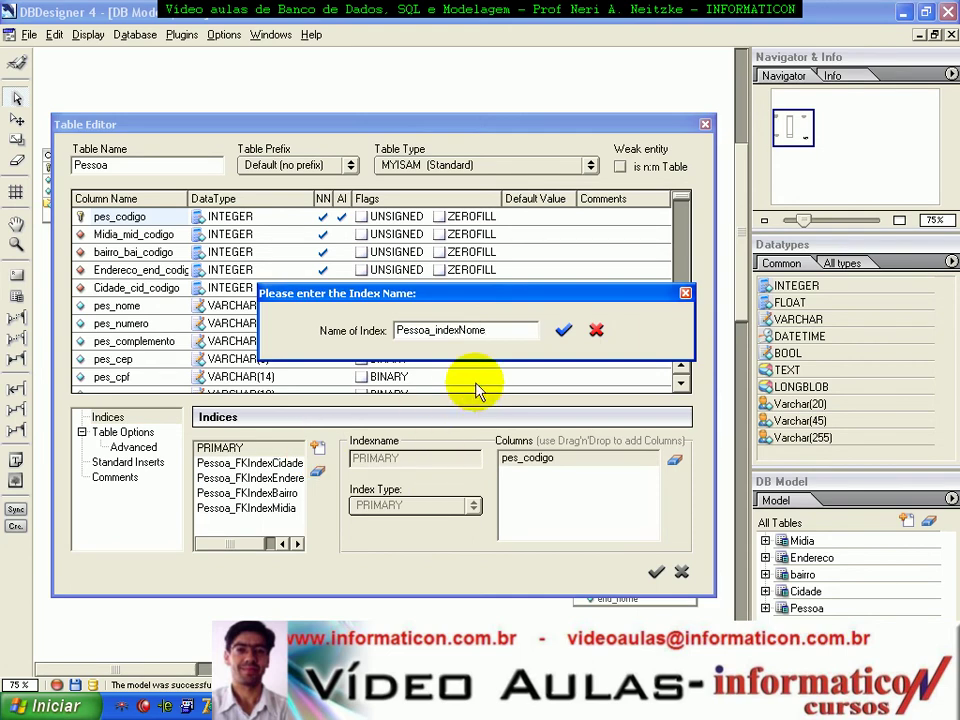
left_click(566, 330)
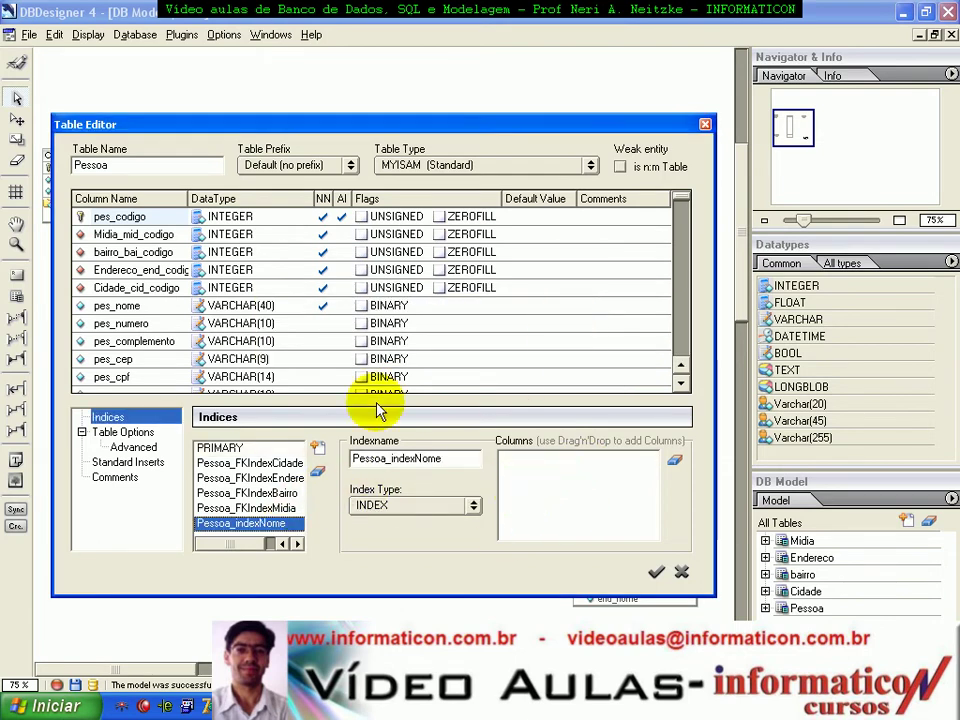
Add the pes_nome column to the Pessoa_indexNome index, then accept the table changes and save the model.
right_click(117, 306)
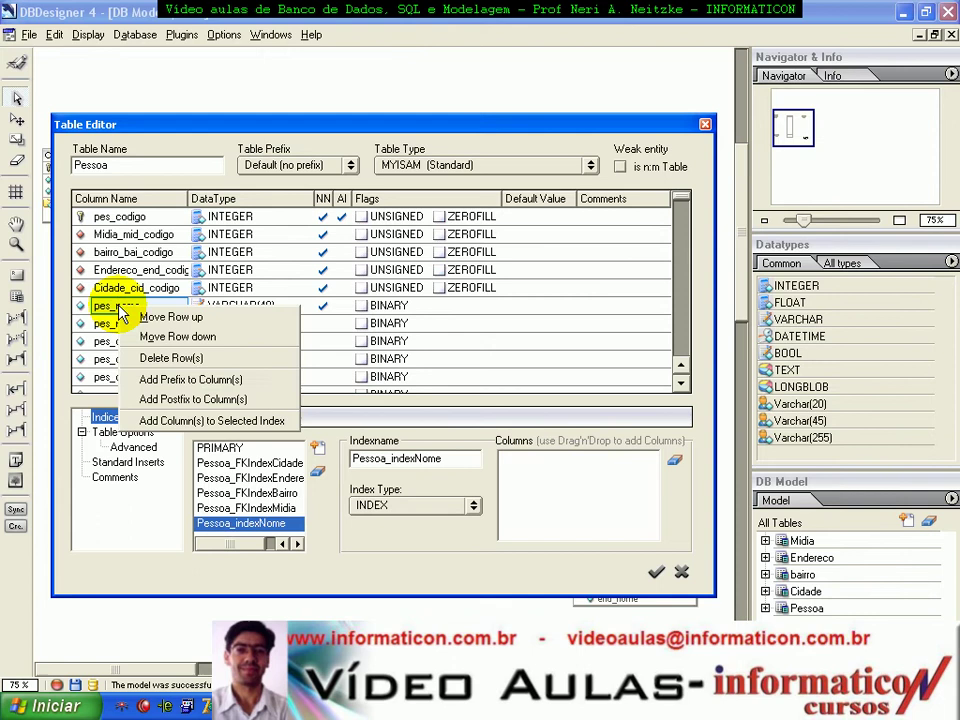
left_click(190, 420)
left_click(656, 571)
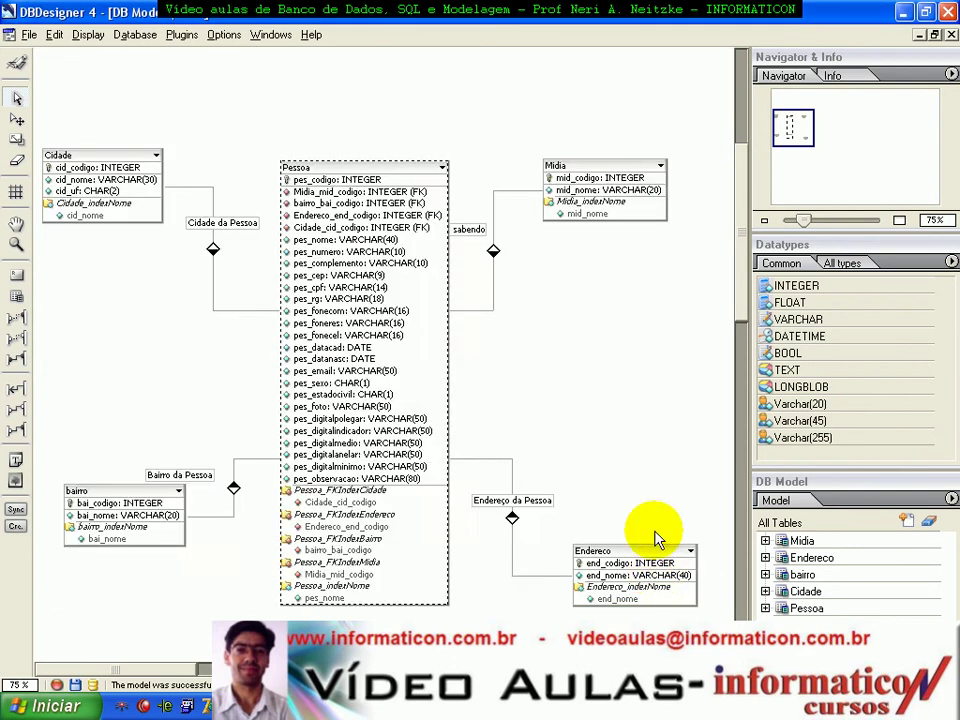
left_click(29, 34)
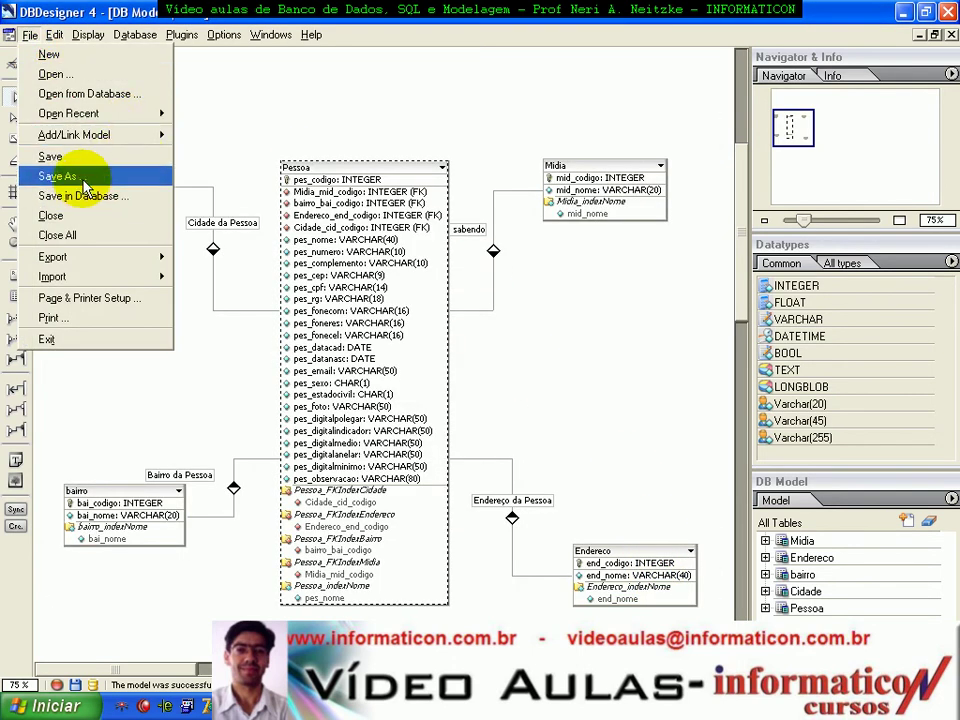
left_click(110, 157)
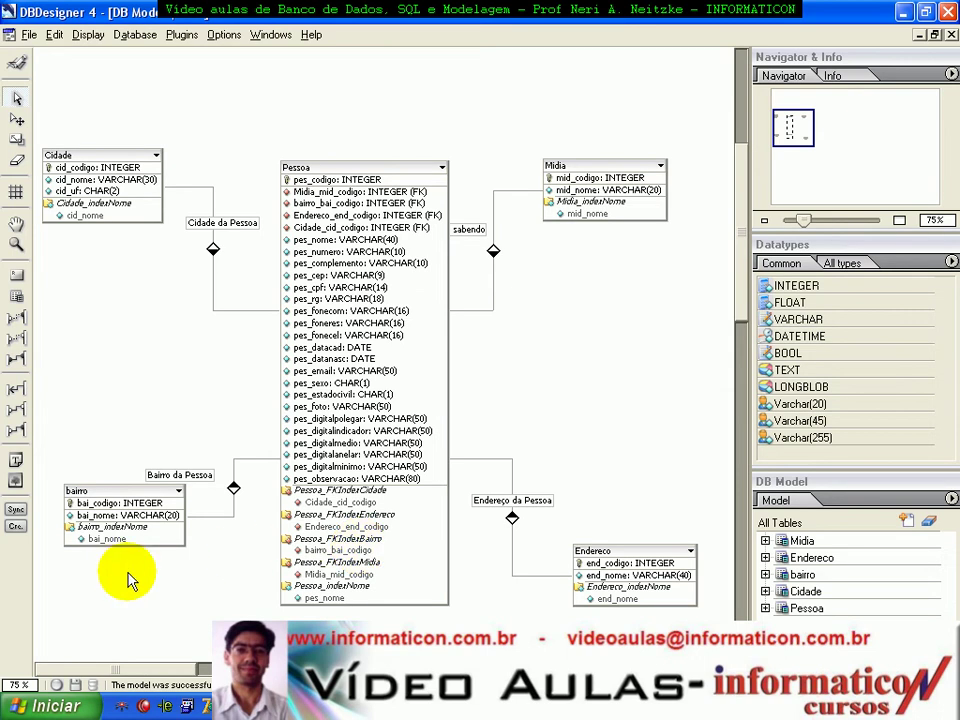
Export the SQL create script for all tables to banco.sql, overwriting the existing file.
left_click(16, 526)
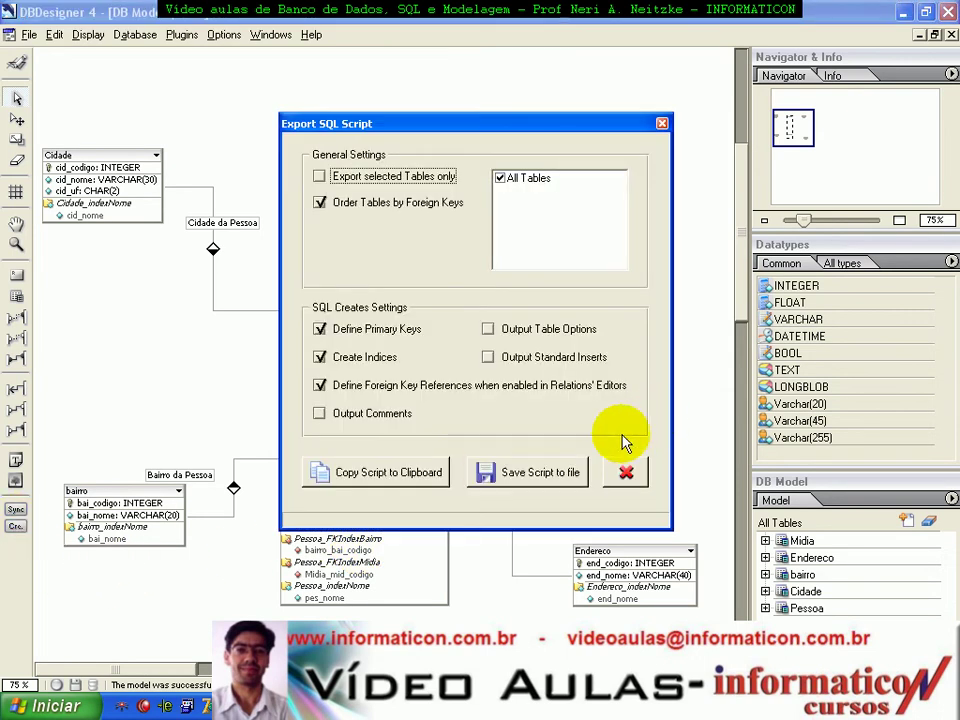
left_click(553, 478)
left_click(290, 185)
left_click(638, 472)
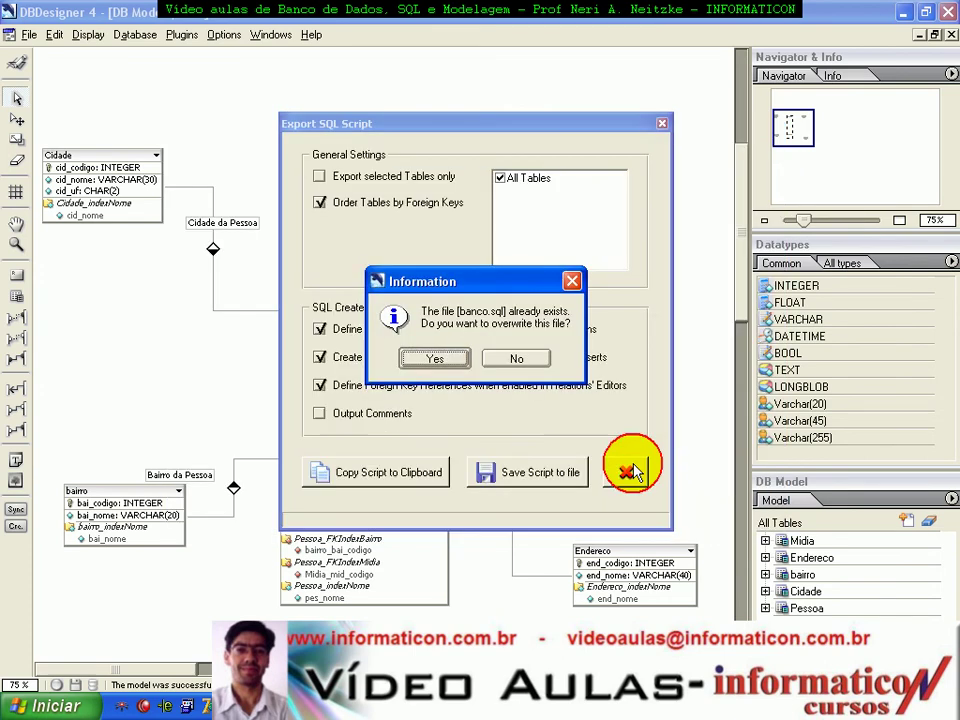
left_click(435, 358)
left_click(630, 476)
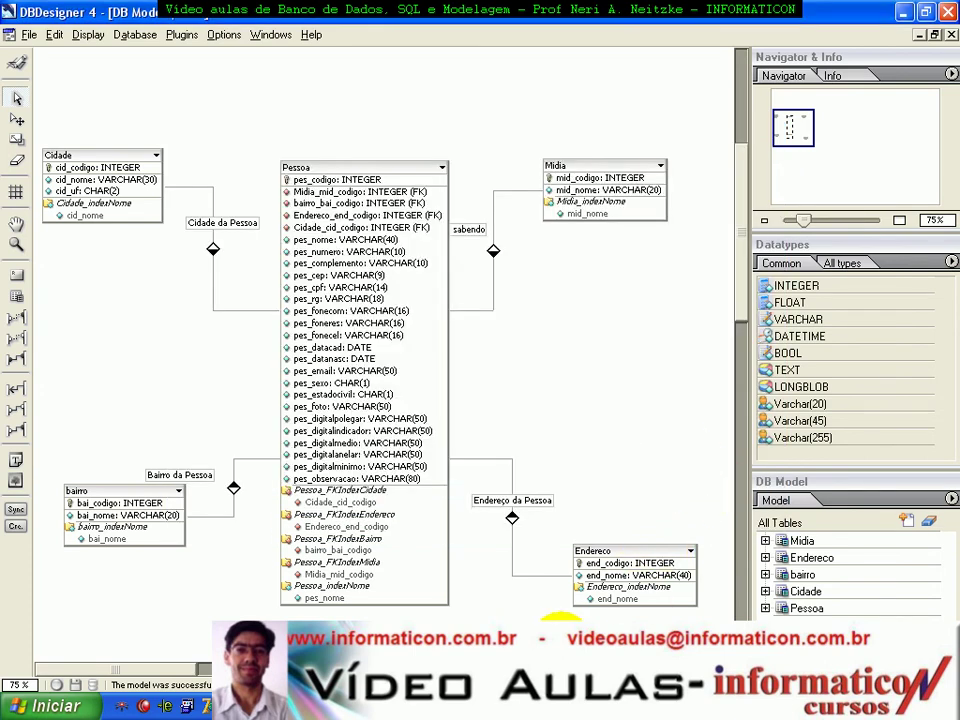
Switch to the dbdesigner folder in the file explorer and open banco.sql in a maximized Notepad window.
key("alt+Tab")
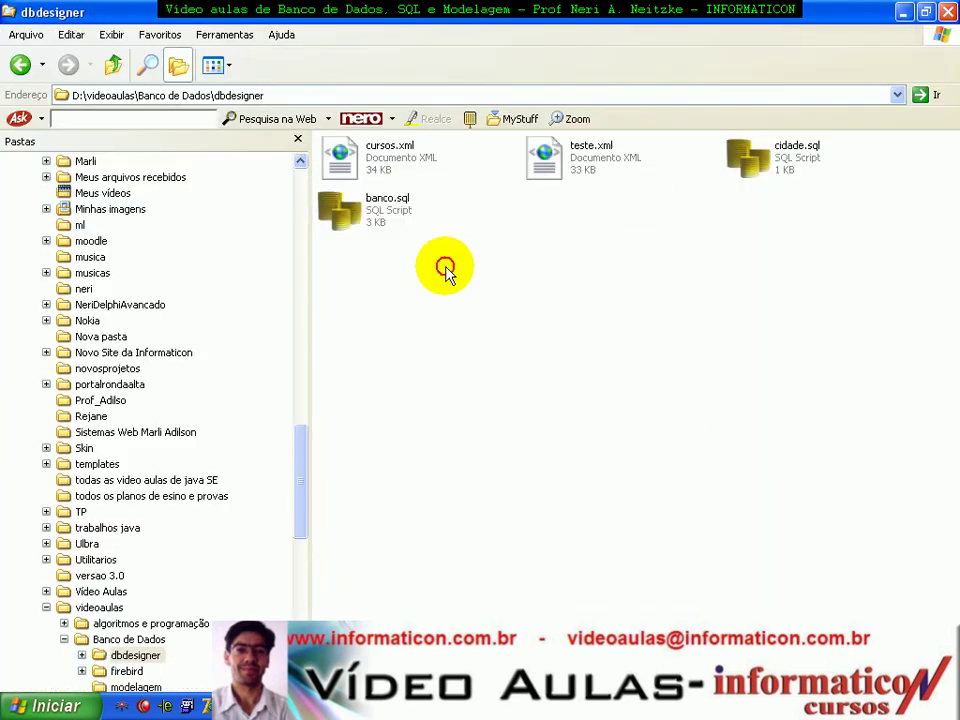
left_click(378, 217)
right_click(378, 217)
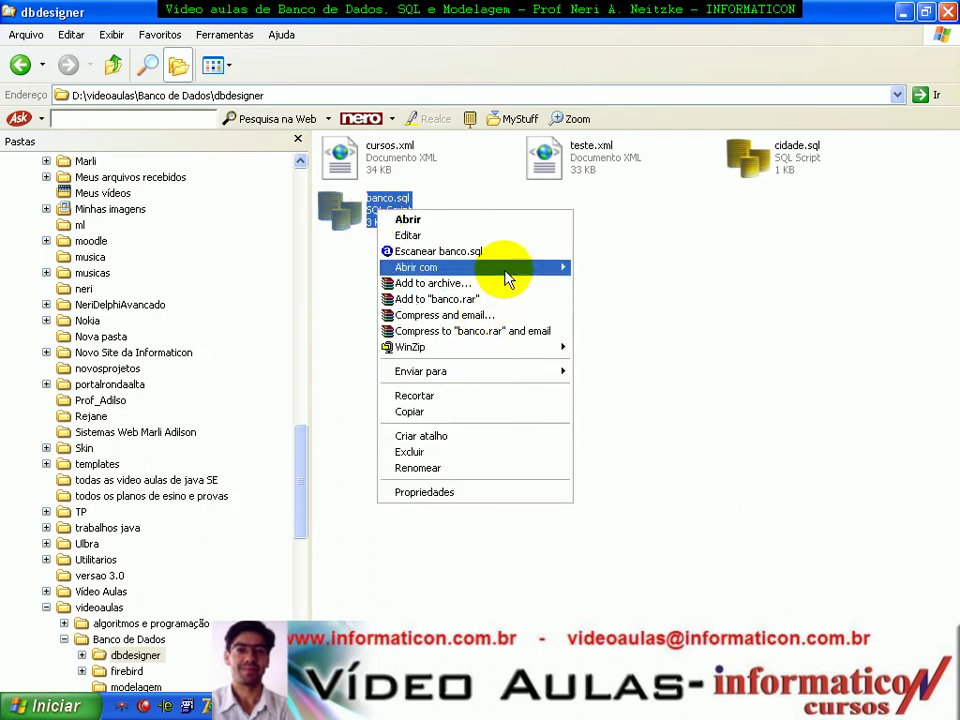
mouse_move(520, 276)
left_click(600, 304)
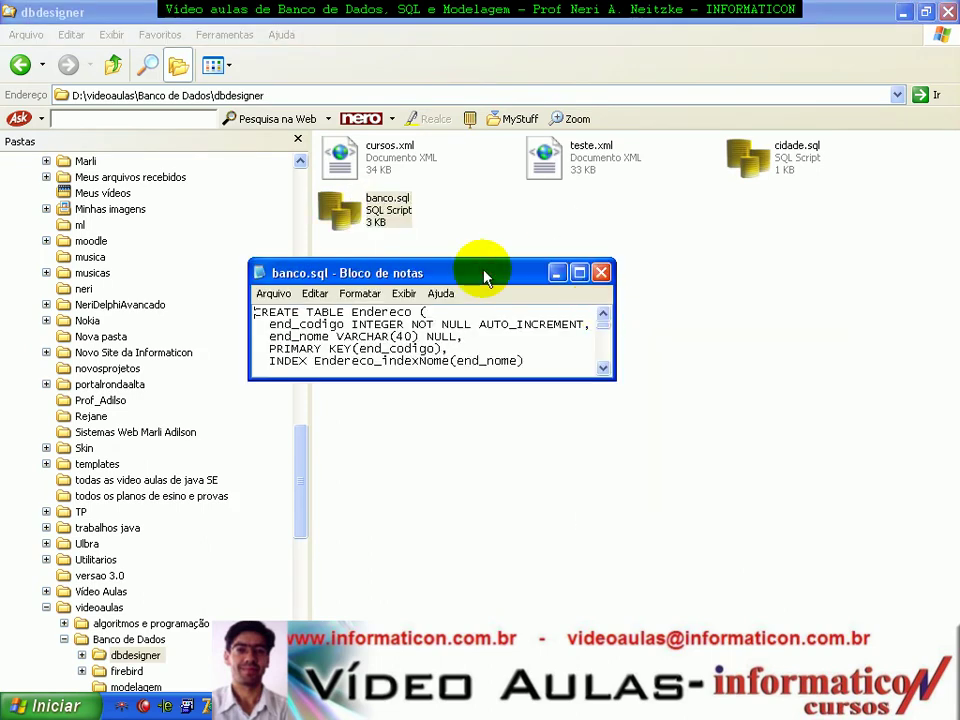
double_click(483, 275)
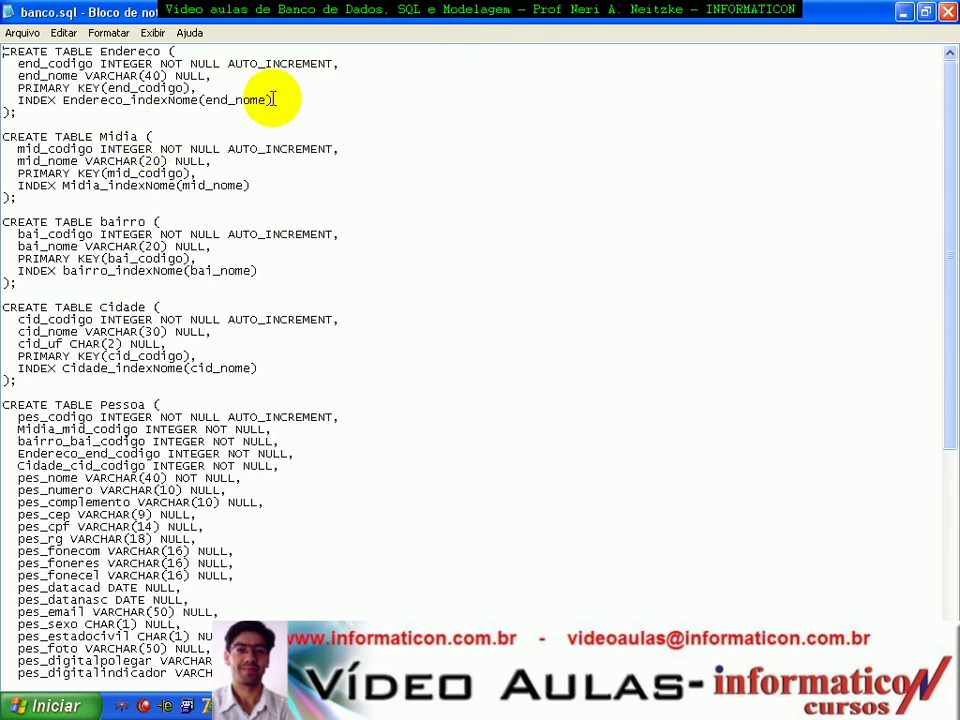
Examine the INDEX lines of the Endereco, Midia, bairro, Cidade and Pessoa tables in the script and return to DBDesigner.
left_click_drag(274, 100, 4, 100)
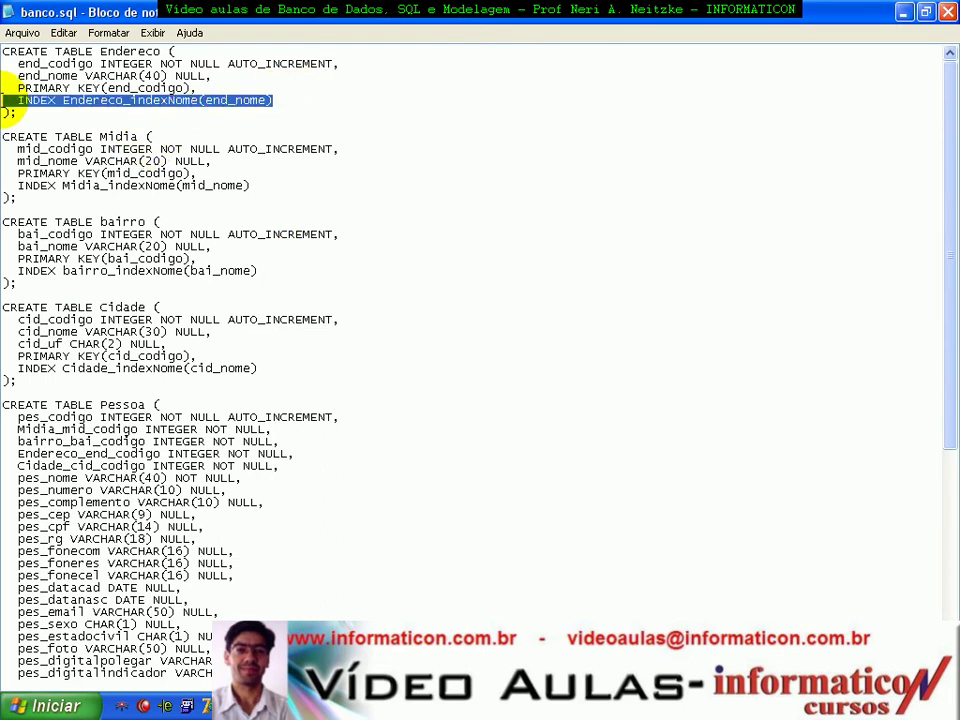
left_click_drag(270, 186, 5, 172)
mouse_move(5, 271)
left_mouse_down()
mouse_move(94, 271)
mouse_move(10, 271)
left_mouse_up()
left_click_drag(260, 368, 6, 368)
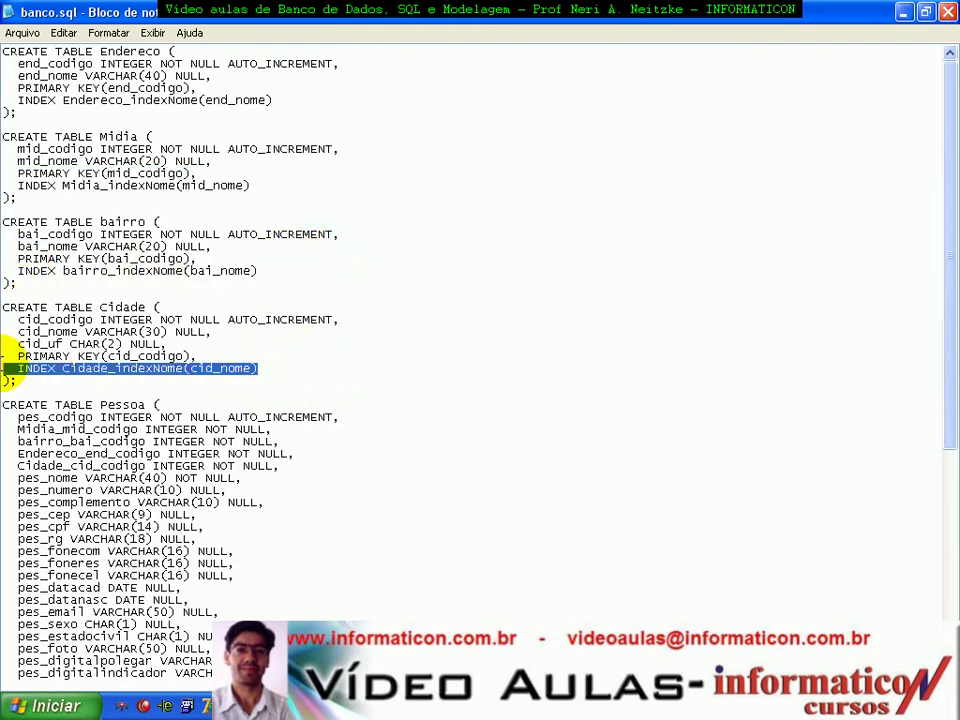
scroll(574, 411, "down", 5)
scroll(576, 413, "down", 5)
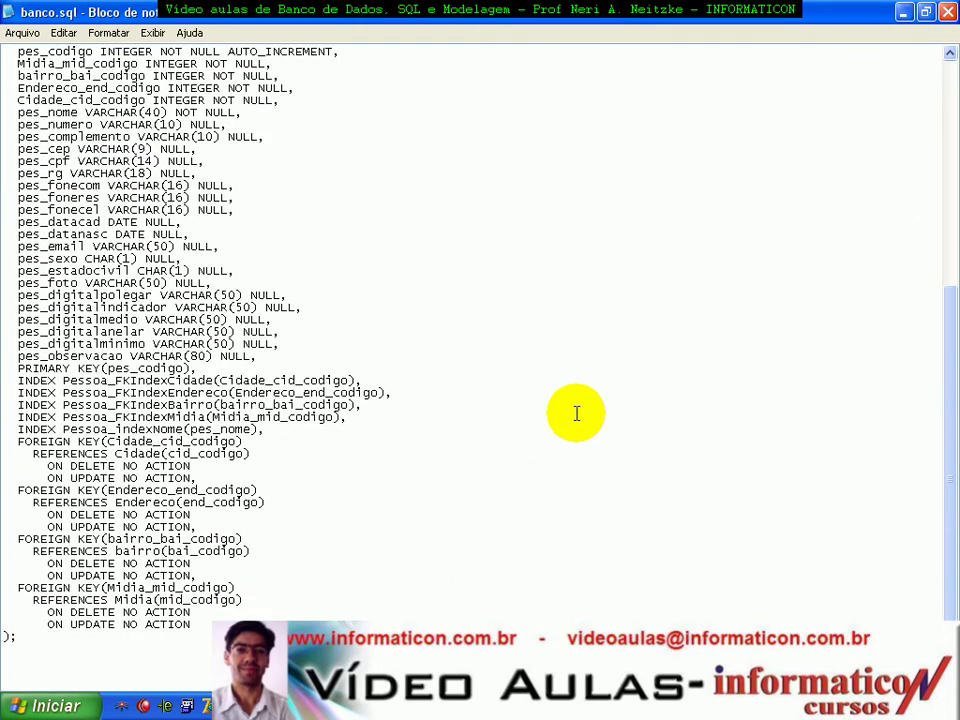
left_click(268, 429)
left_click_drag(268, 429, 10, 429)
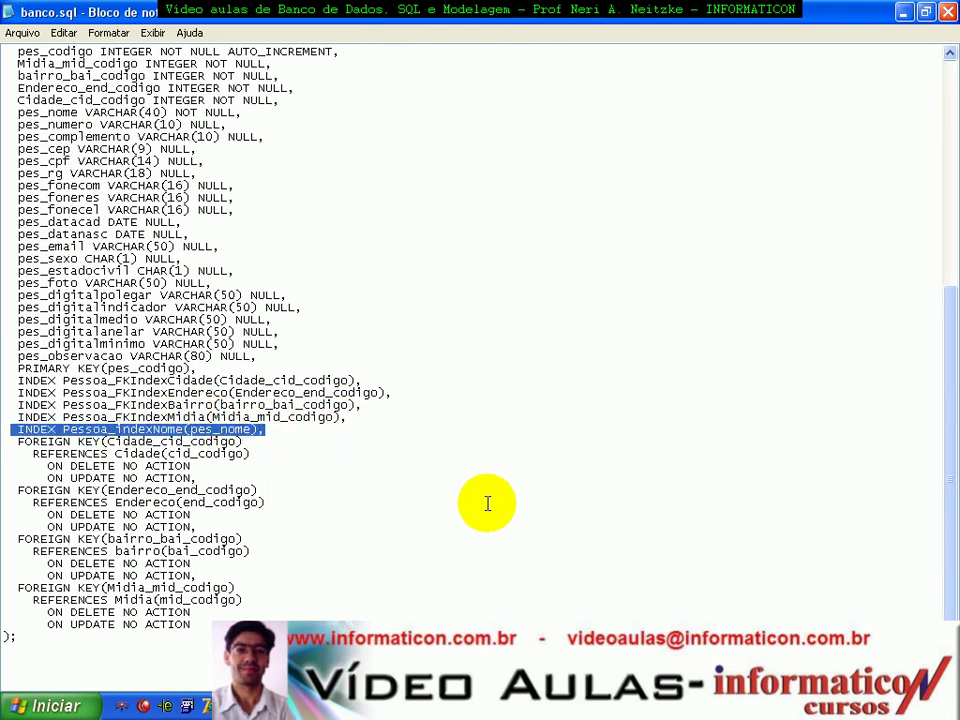
scroll(467, 499, "up", 4)
scroll(487, 503, "up", 6)
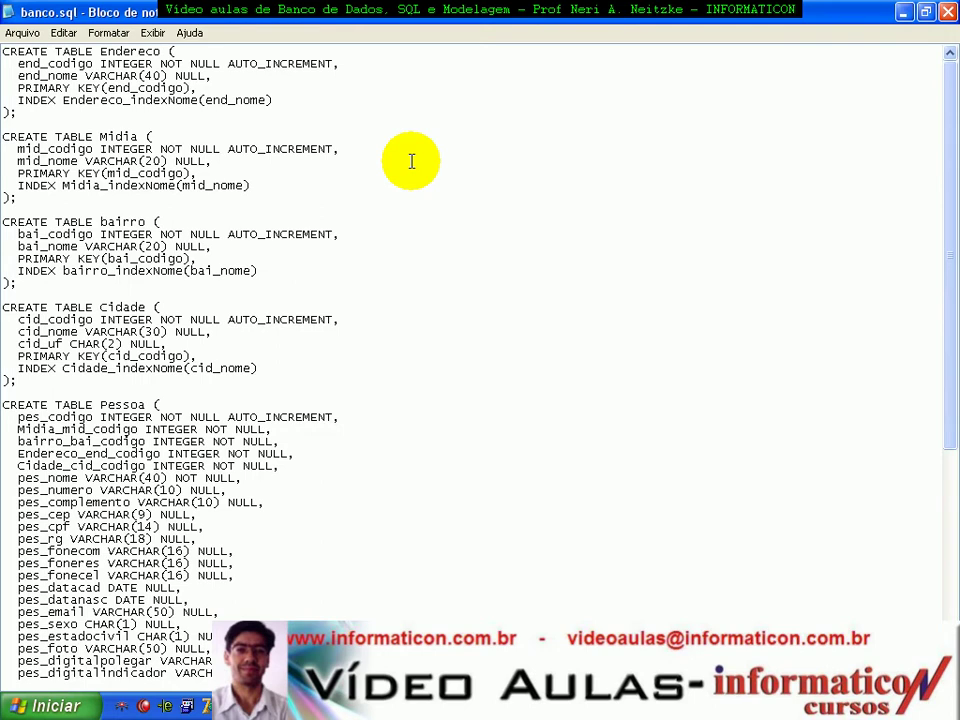
key("alt+Tab")
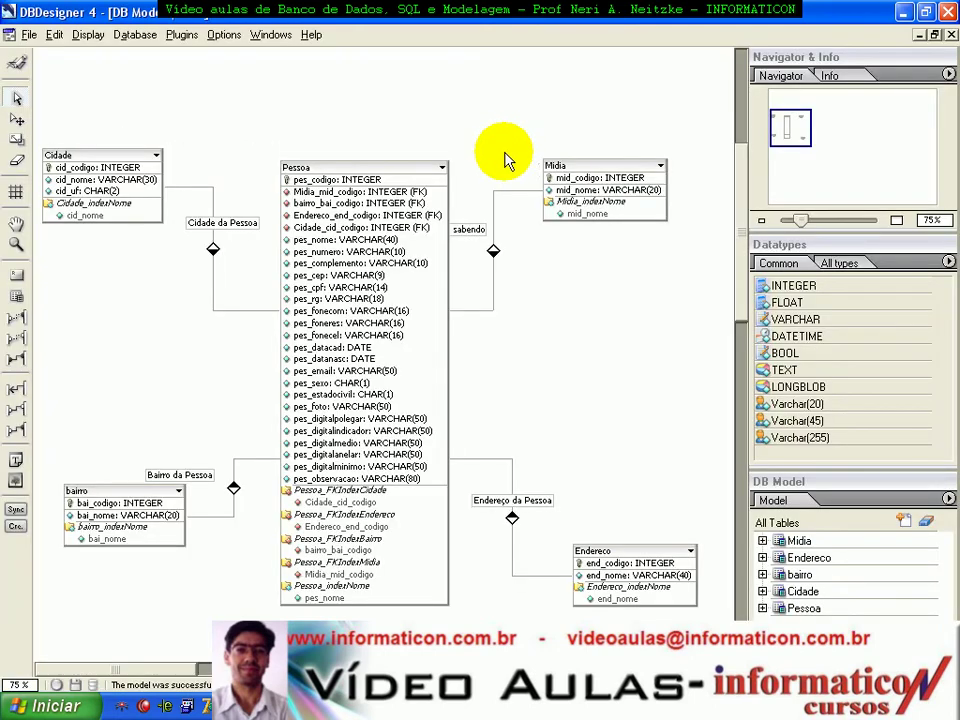